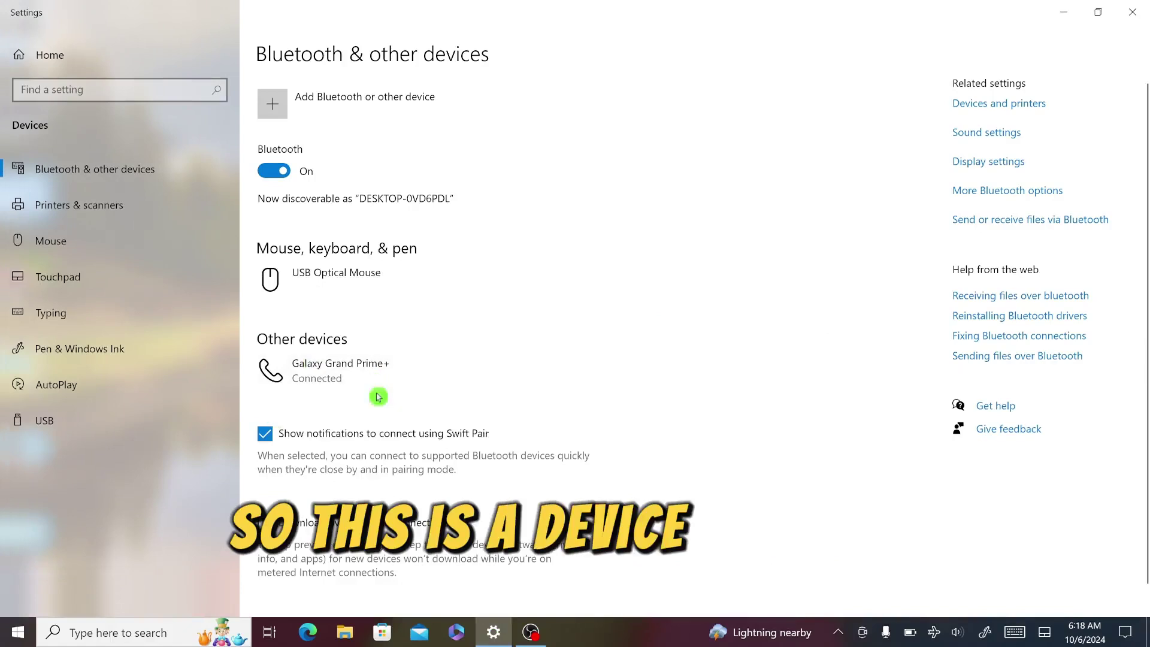
Step: Select the connected Galaxy Grand Prime+ device and check the output device choices in the Sound settings
click(436, 390)
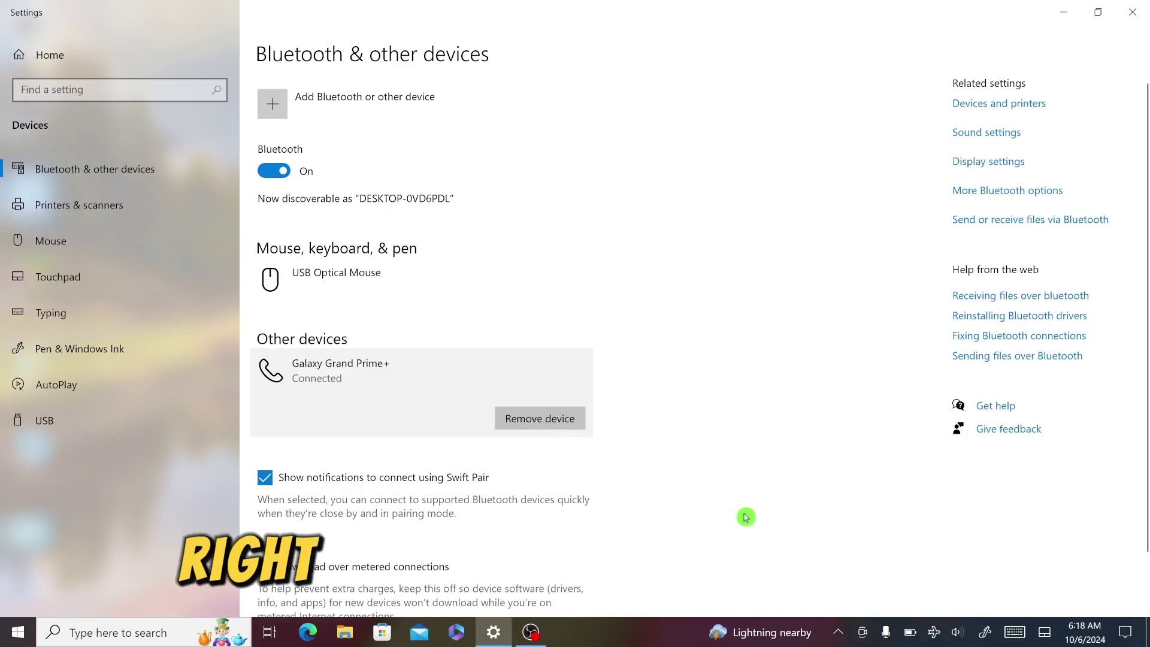
right_click(959, 634)
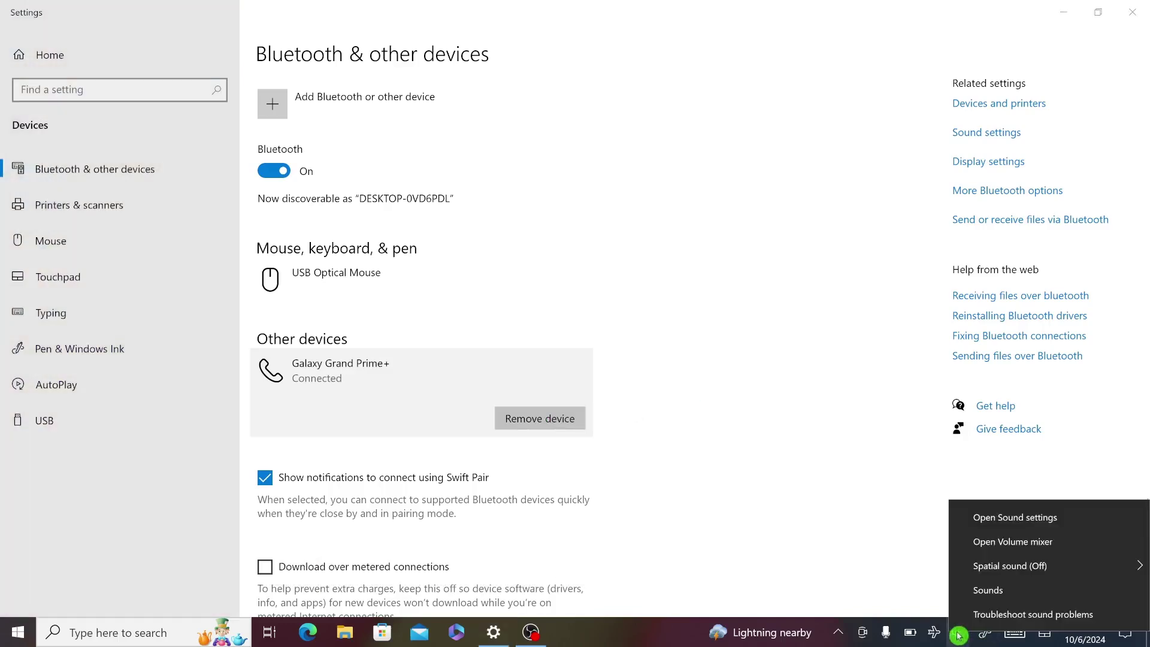
click(962, 520)
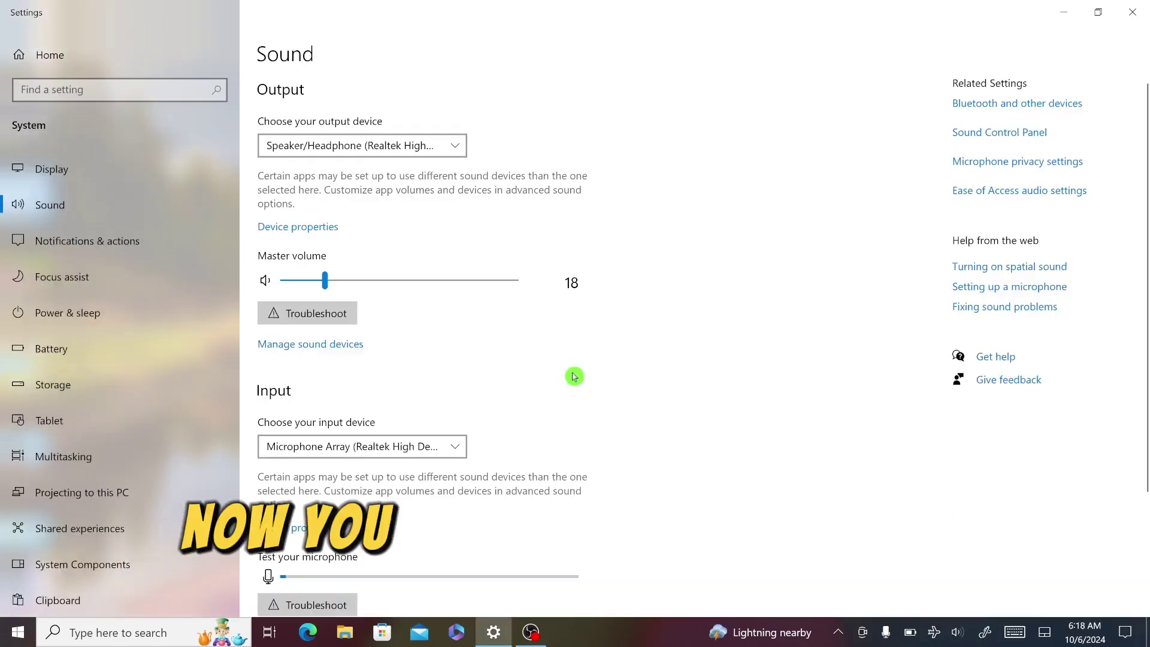
click(359, 145)
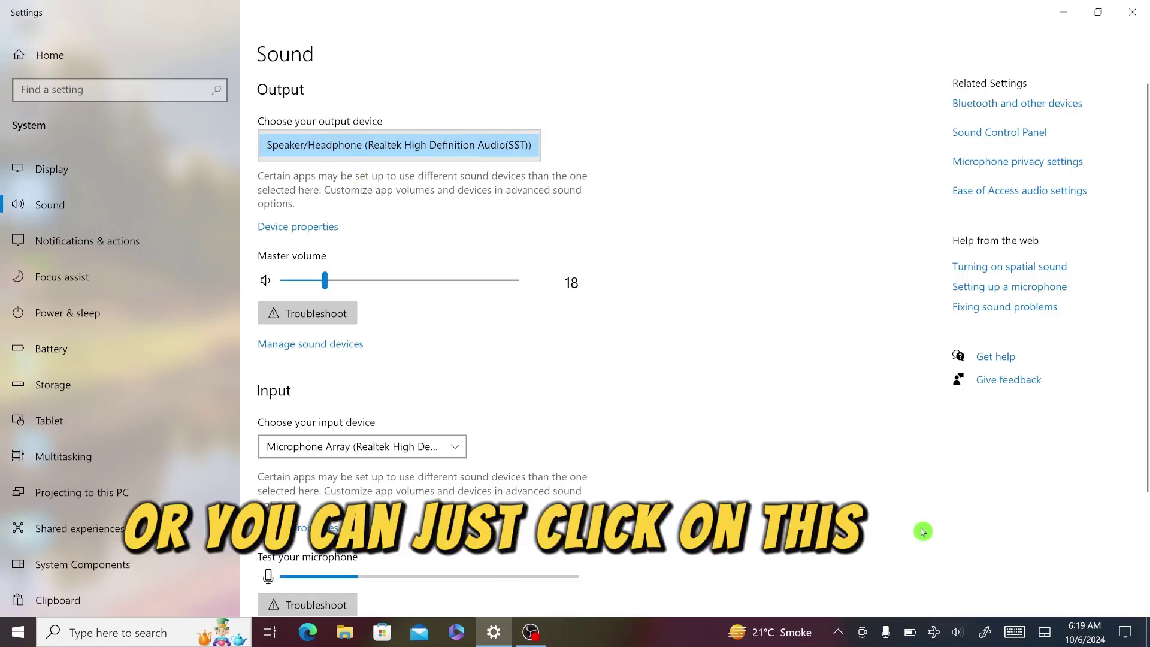
Step: Check the playback device shown in the taskbar volume control, and close the Settings window
click(957, 632)
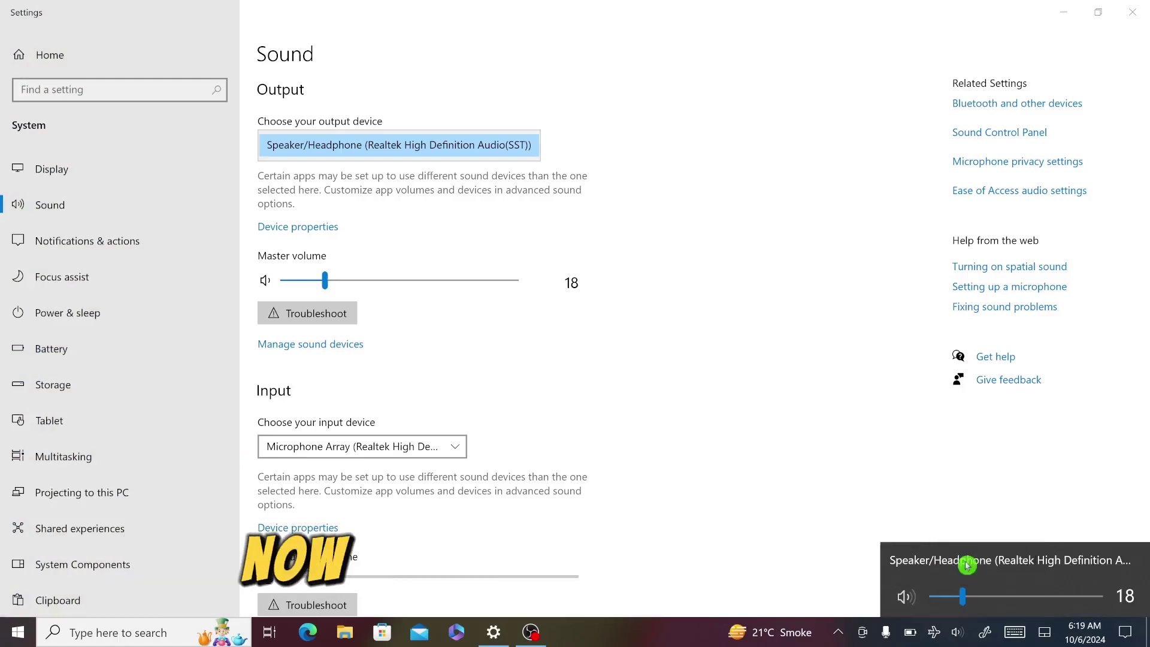
click(729, 469)
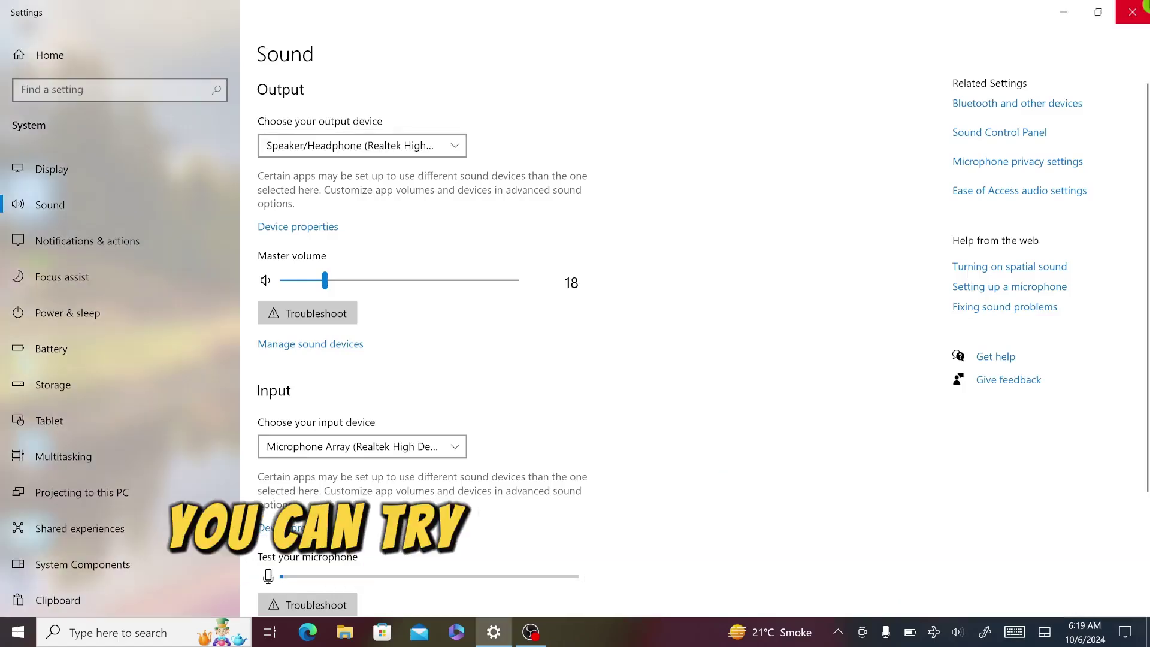
click(1141, 7)
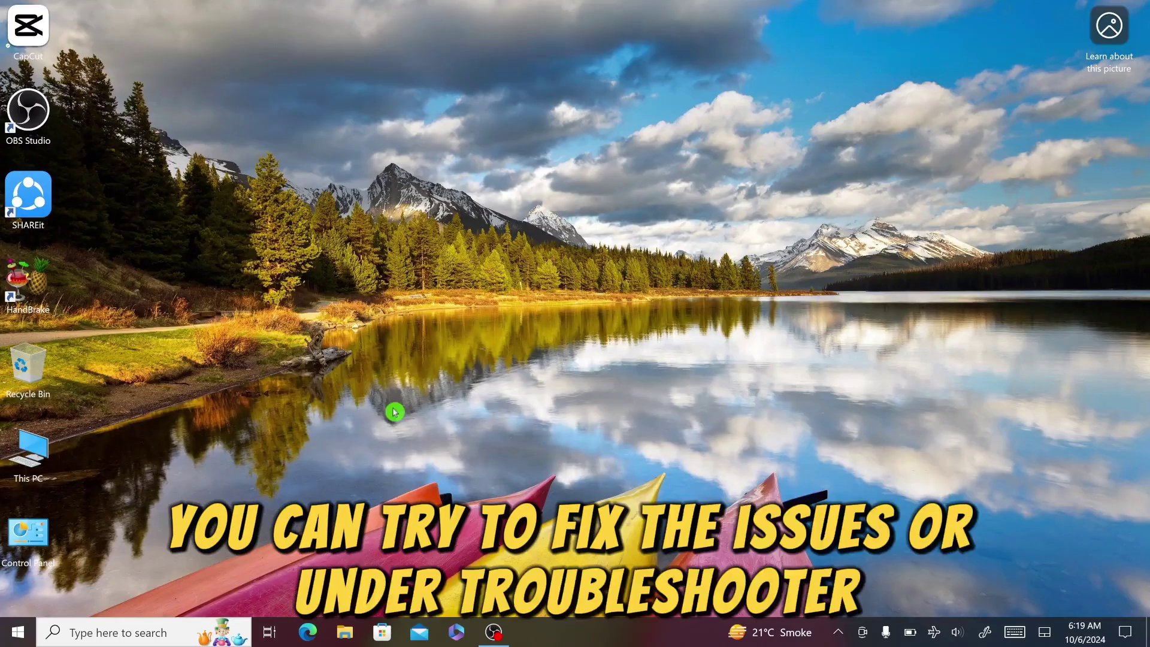
Step: Search Windows for the Troubleshoot settings and open them
click(112, 635)
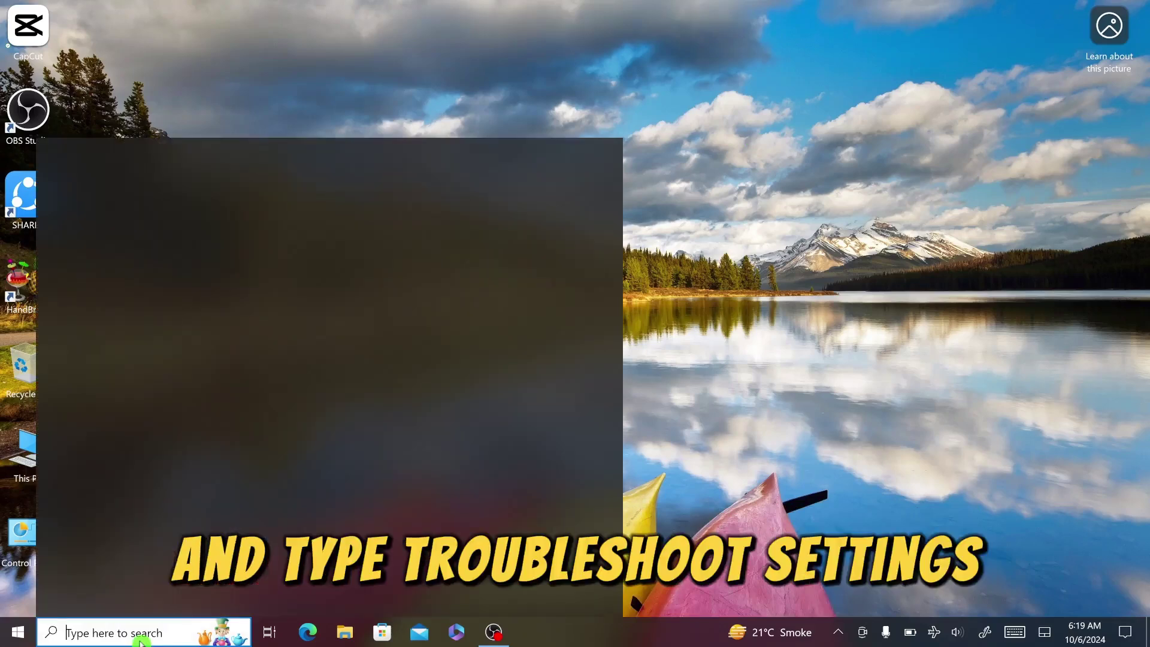
text(troo)
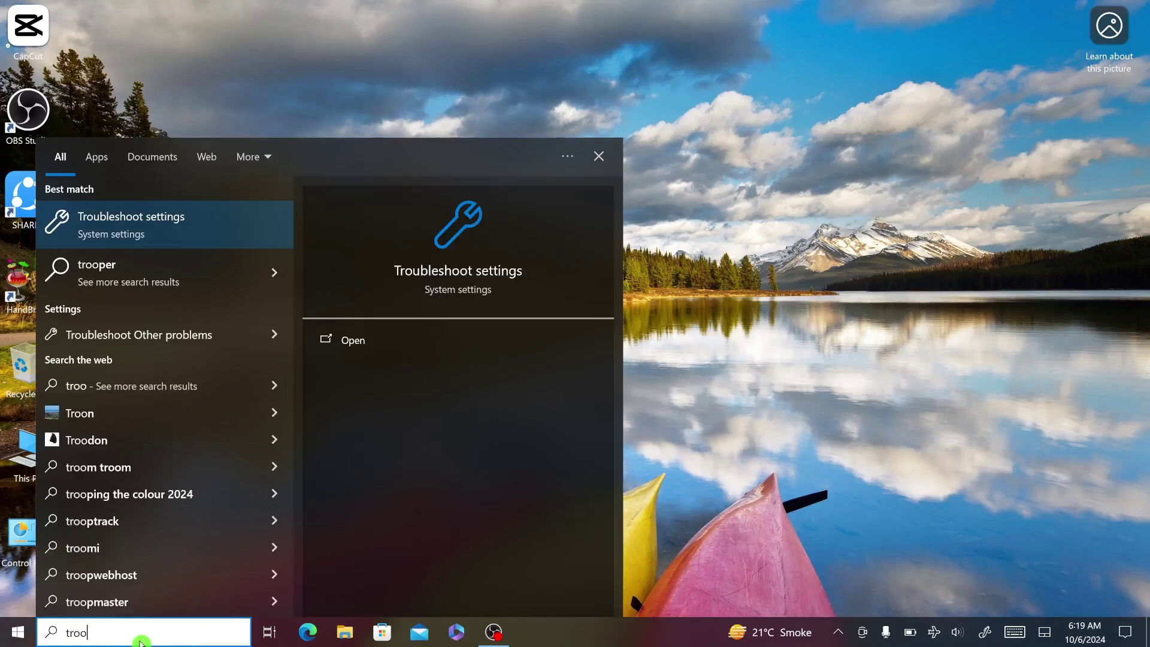
text(ble)
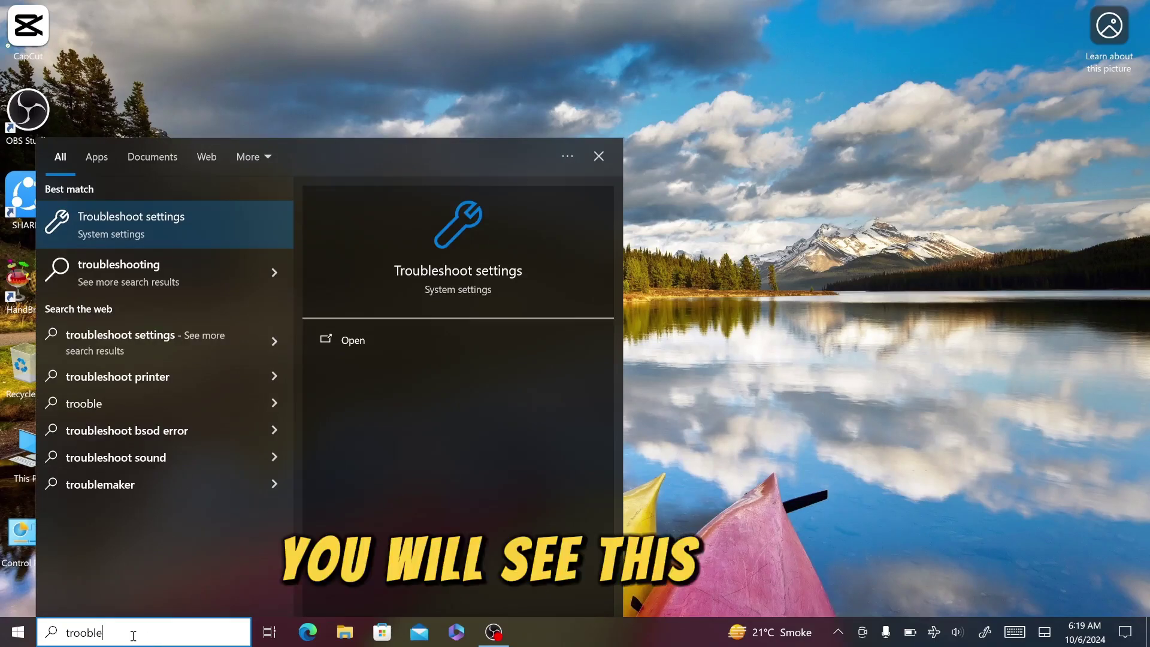
click(272, 219)
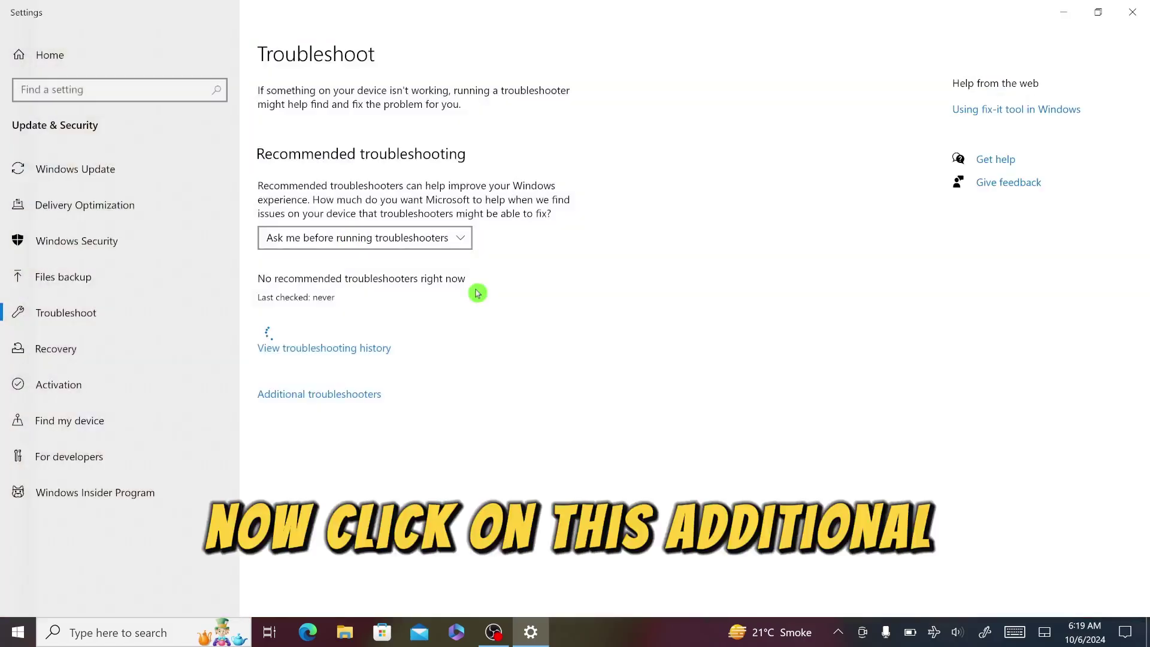
Step: Run the Bluetooth troubleshooter from the additional troubleshooters and close it when it completes
click(311, 398)
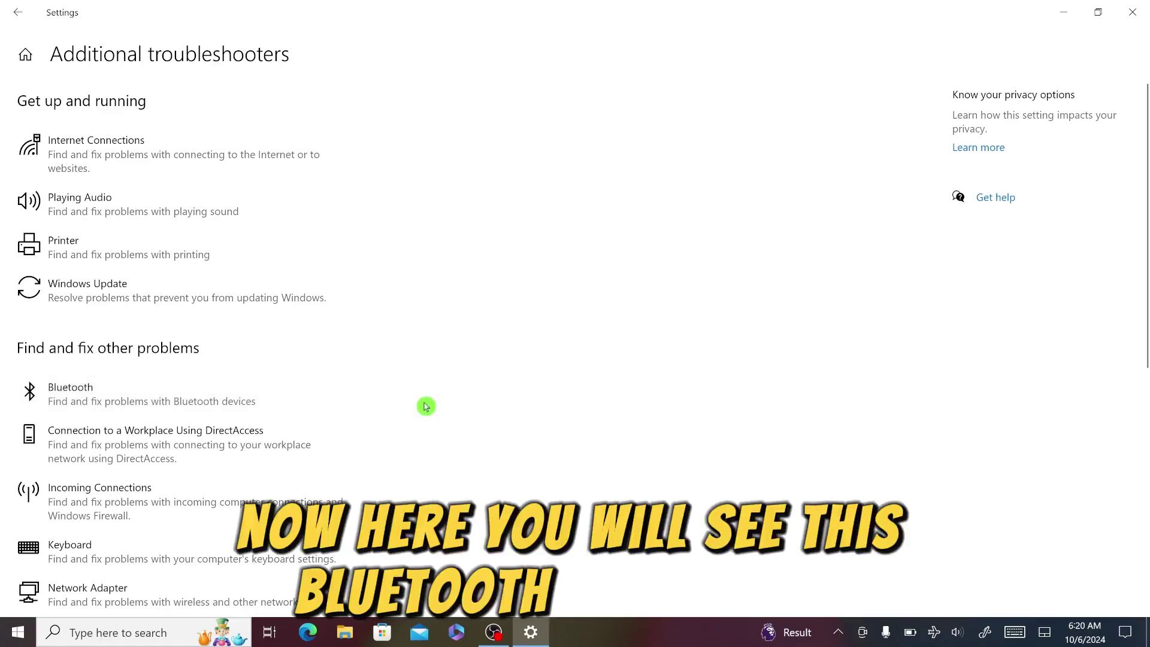
click(157, 390)
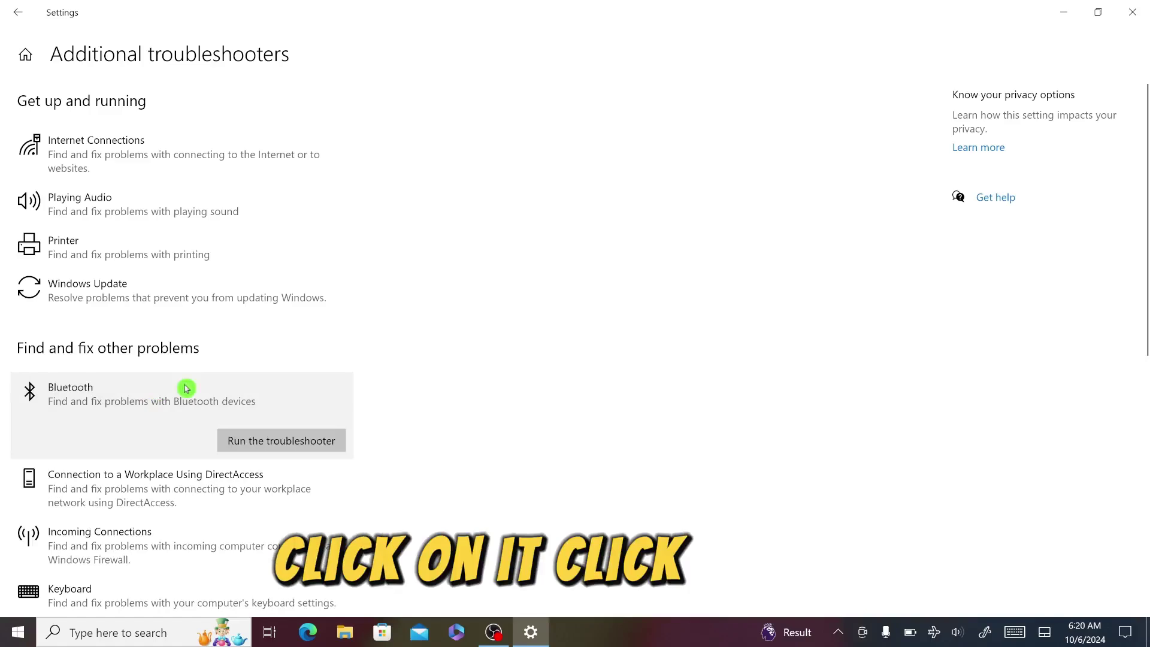
click(320, 448)
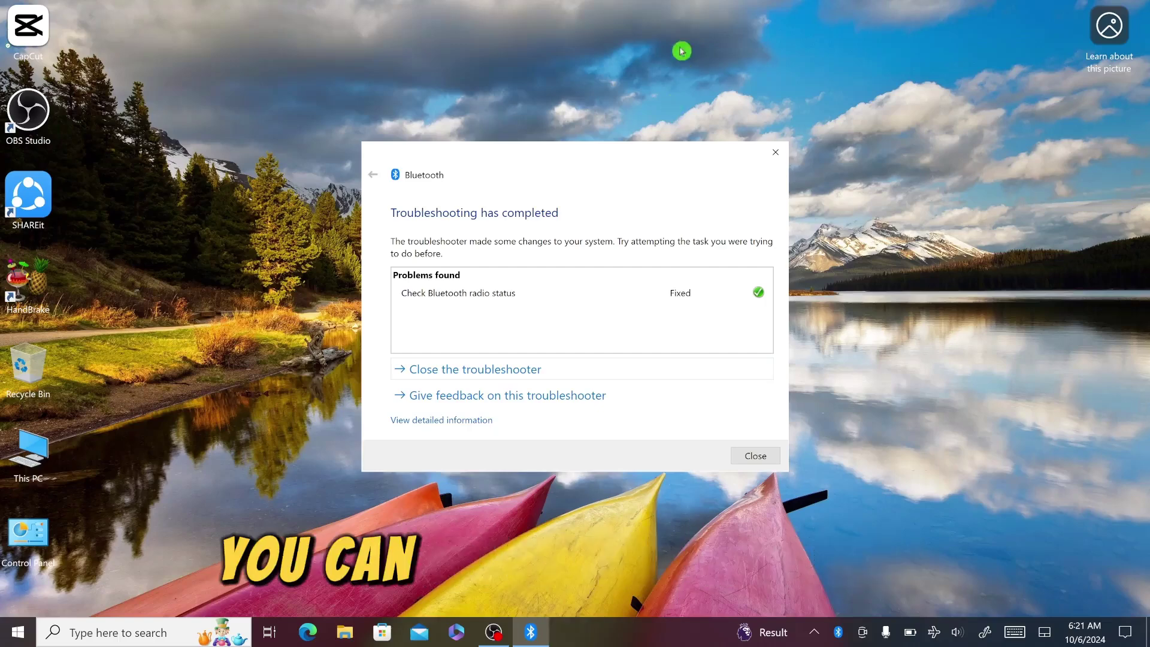
click(779, 155)
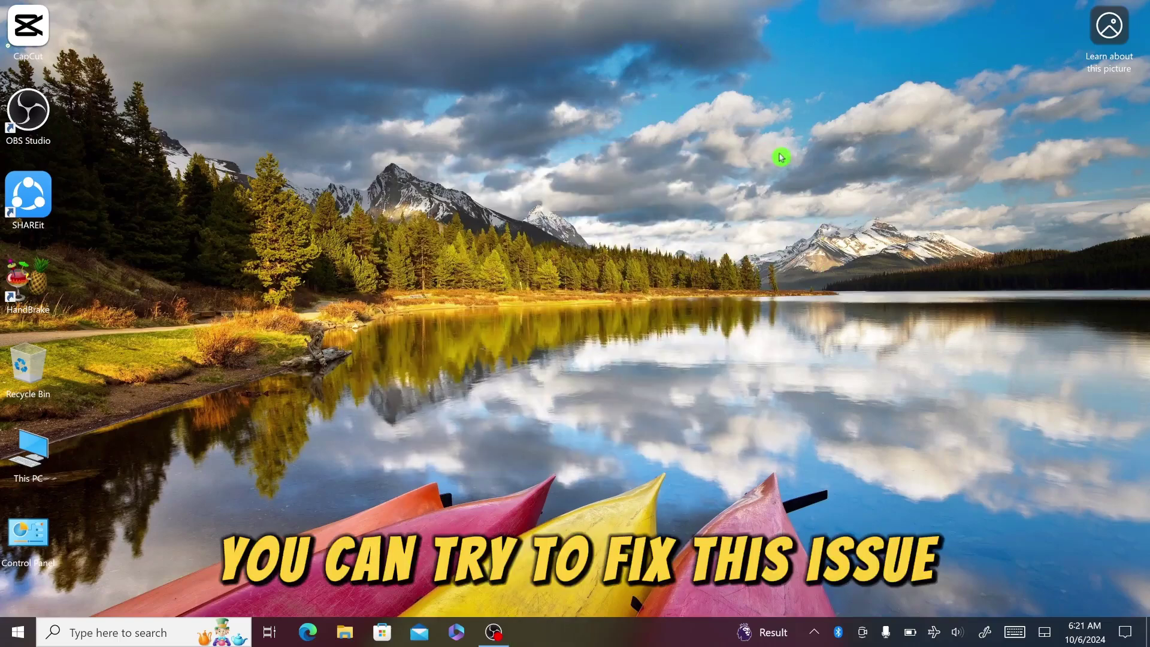
Step: Search Windows for "services" and open the Services console
click(169, 634)
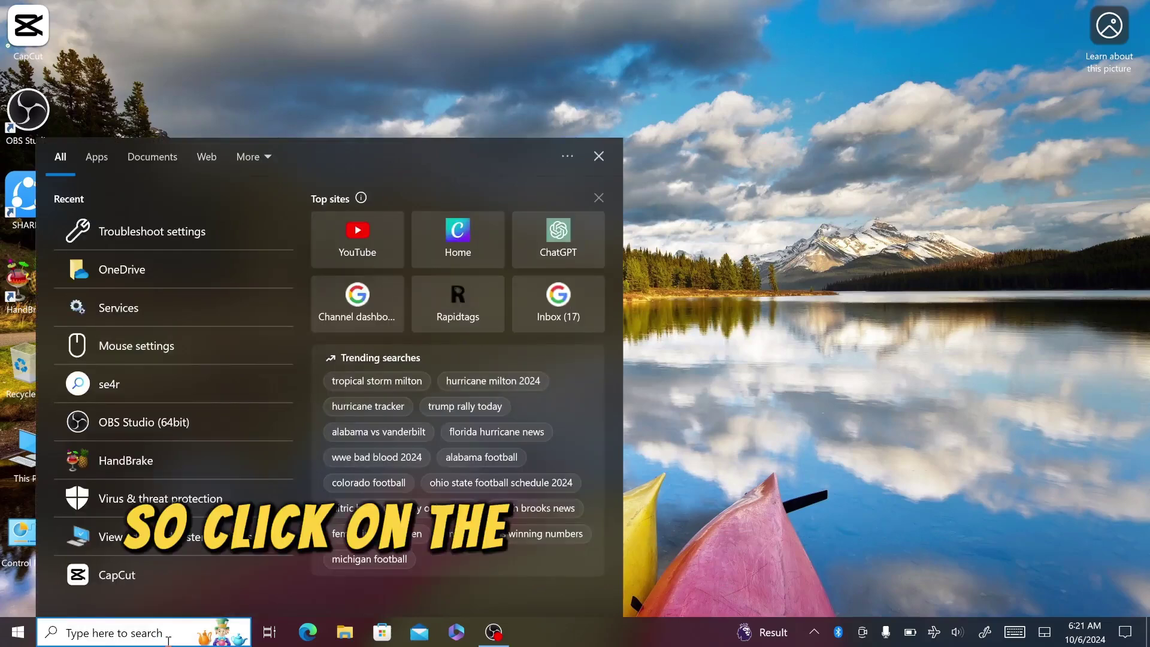
text(serv)
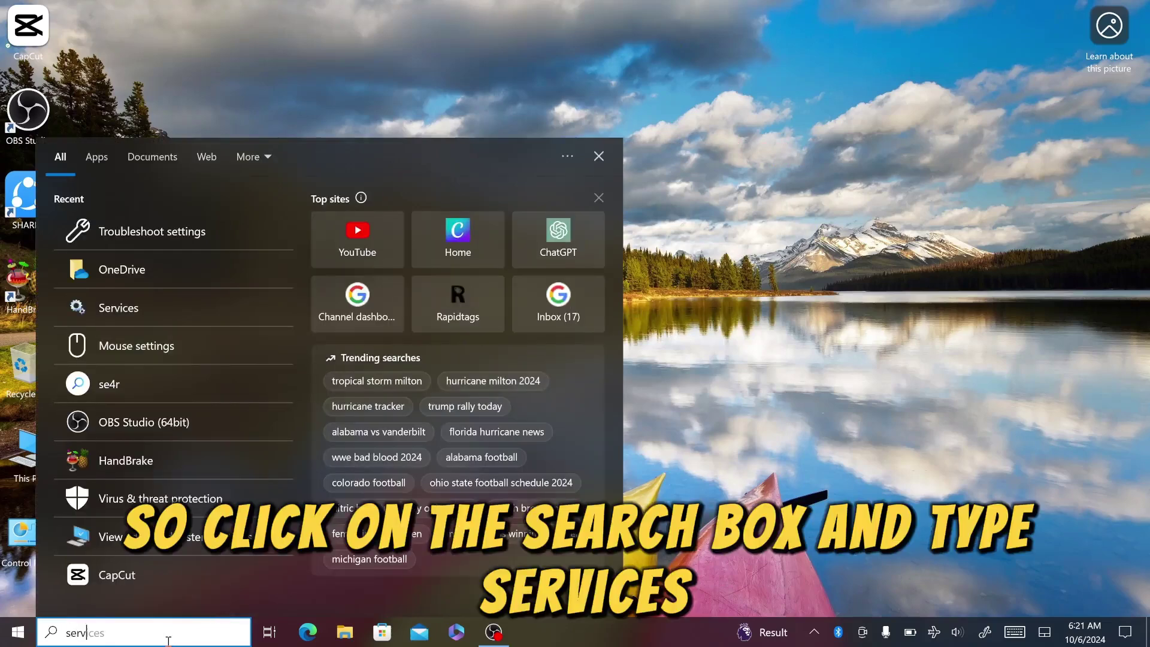
text(ices)
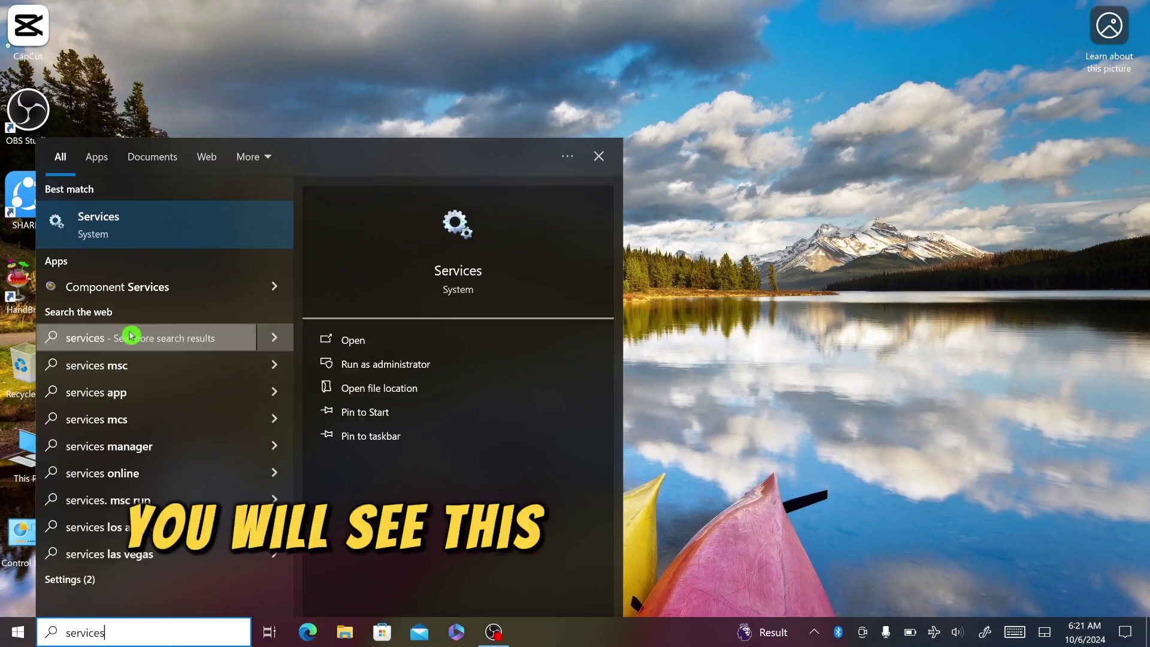
click(218, 222)
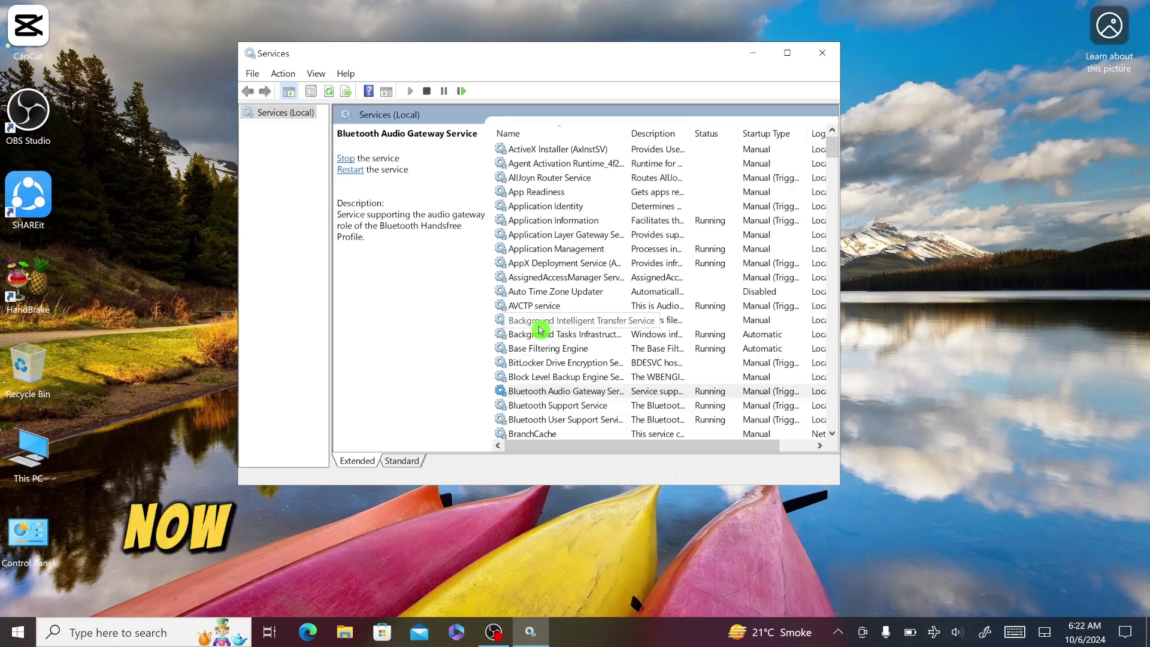
Step: Set the Bluetooth Audio Gateway Service's startup type to Automatic and apply it
right_click(533, 398)
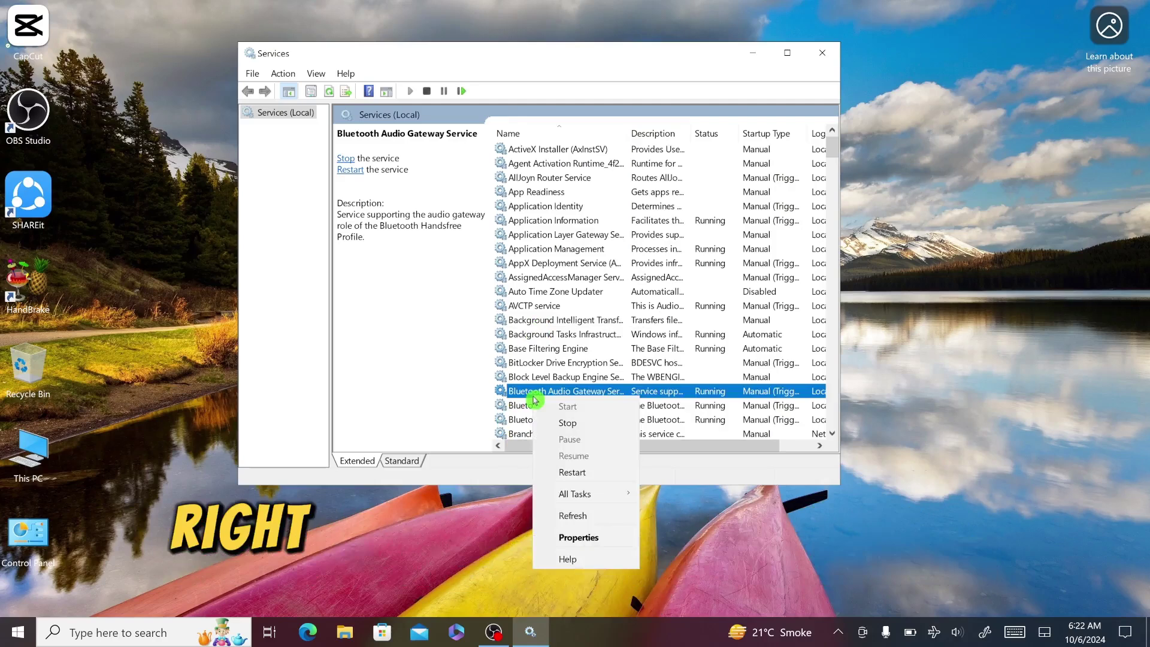
click(590, 538)
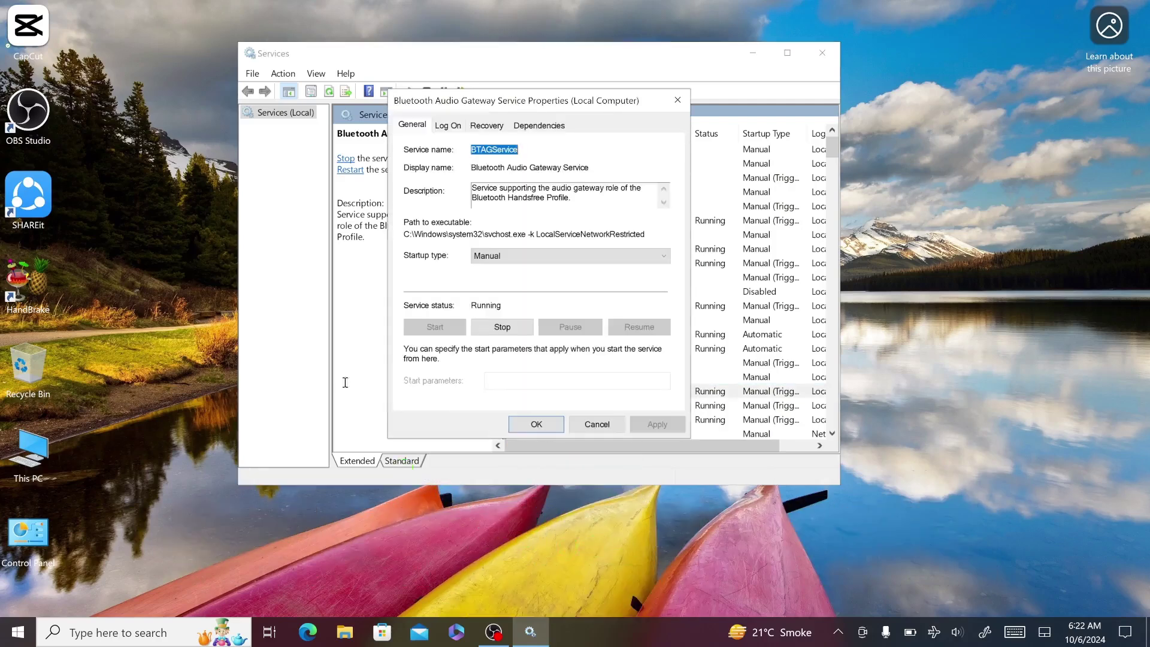
click(516, 257)
click(519, 275)
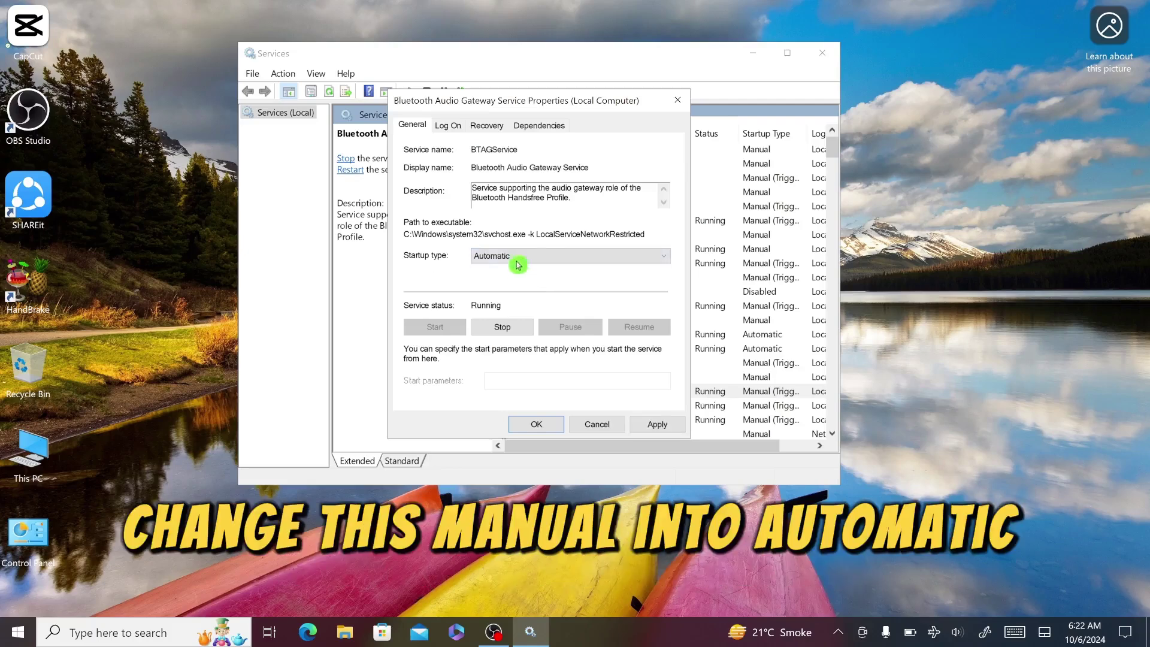
click(657, 424)
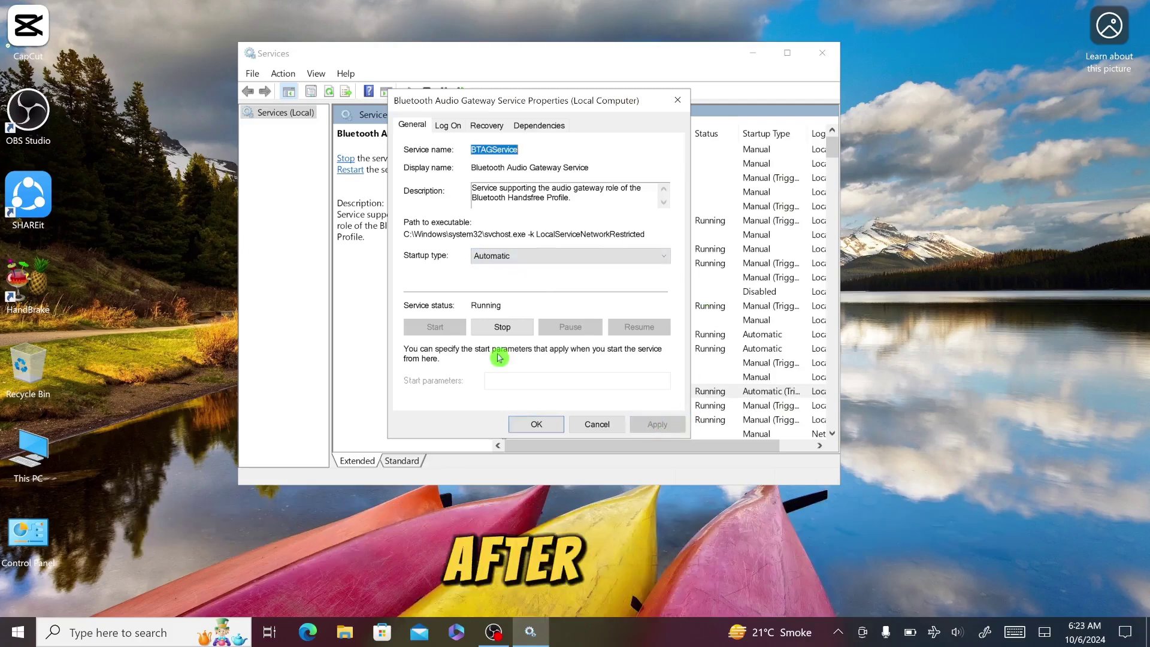
Step: Stop and restart the Bluetooth Audio Gateway Service, and close its properties with the changes accepted
click(502, 326)
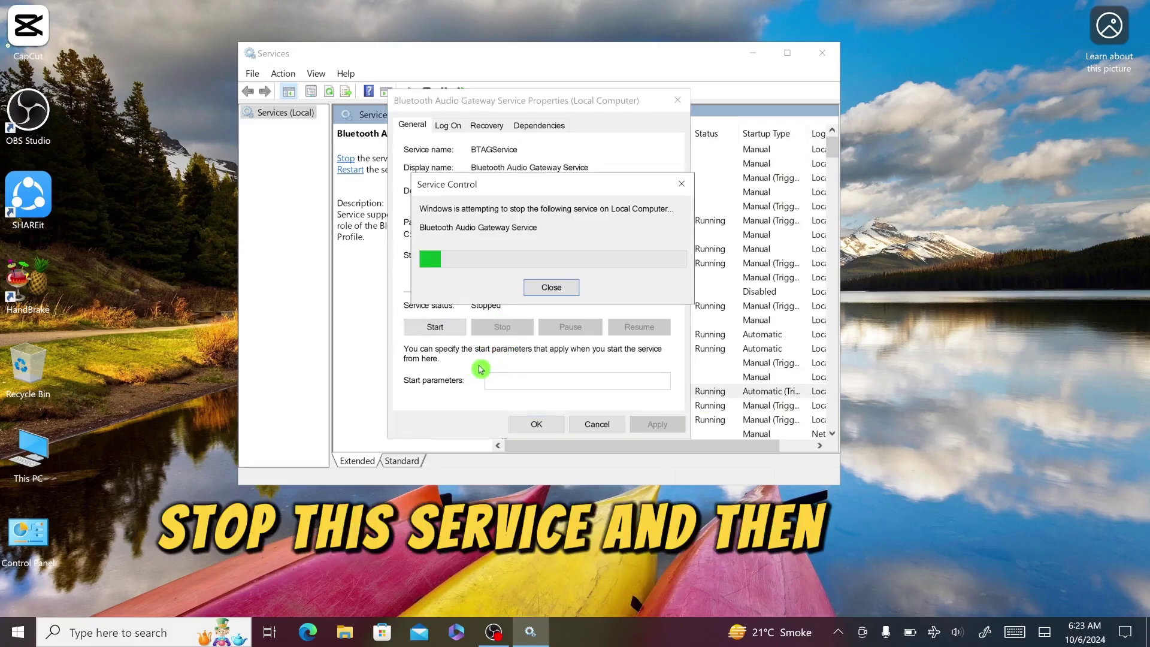
click(436, 327)
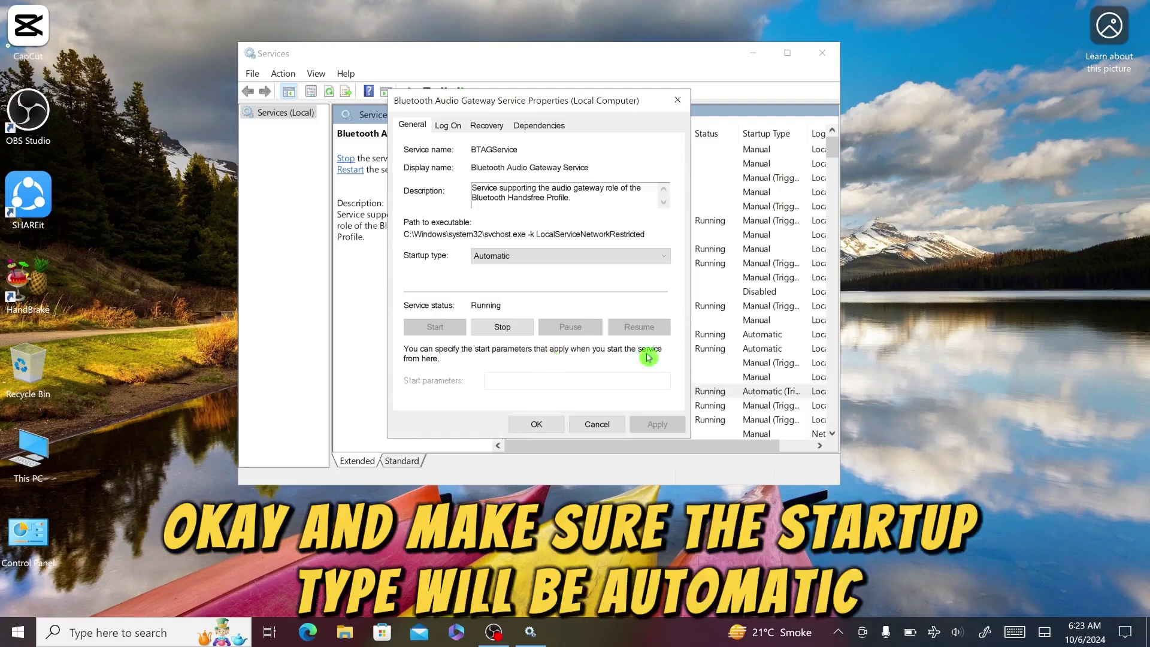
click(536, 424)
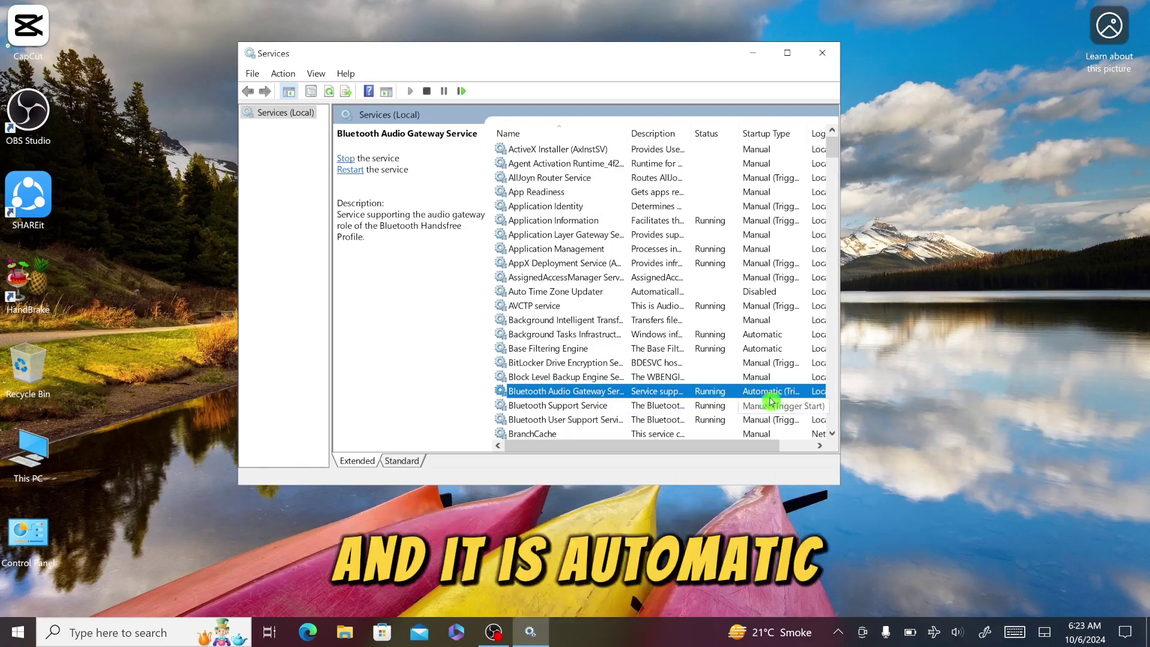
Step: Open the properties of the Bluetooth Support Service and choose Automatic as its startup type
scroll(769, 400, down, 3)
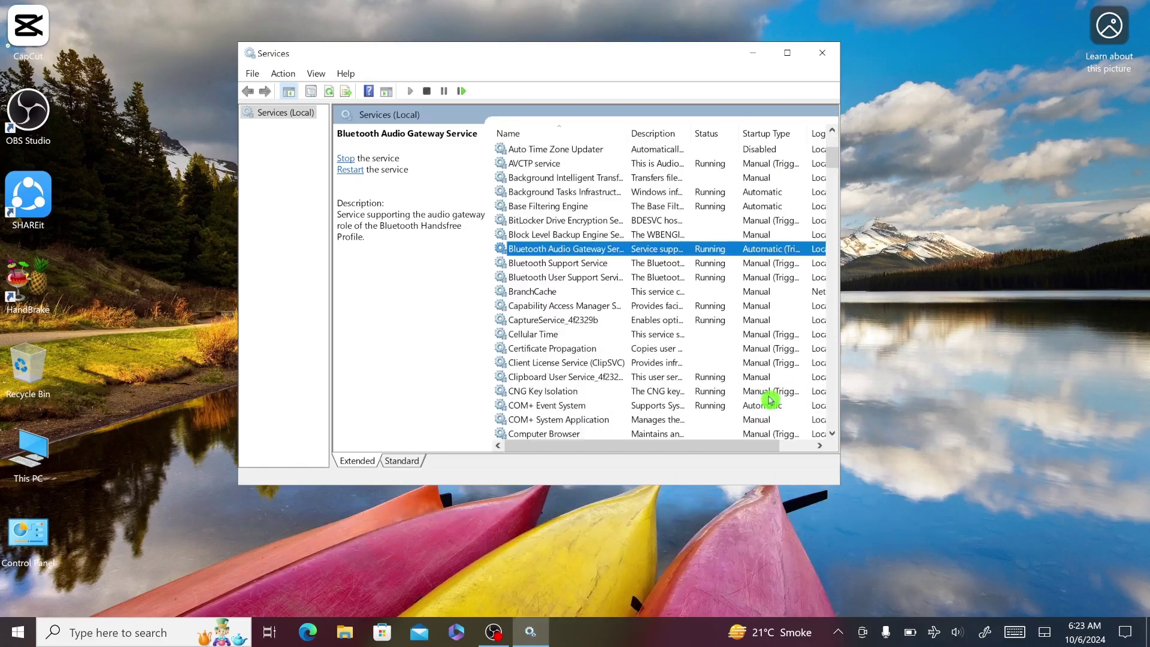
click(536, 269)
right_click(536, 269)
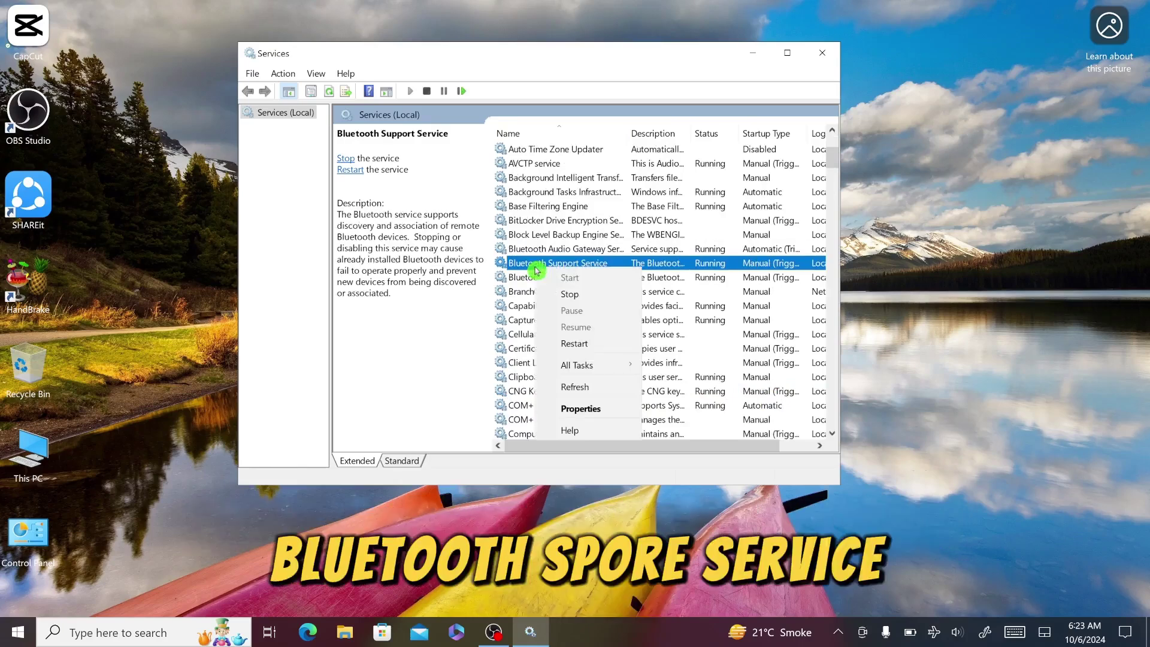
click(589, 409)
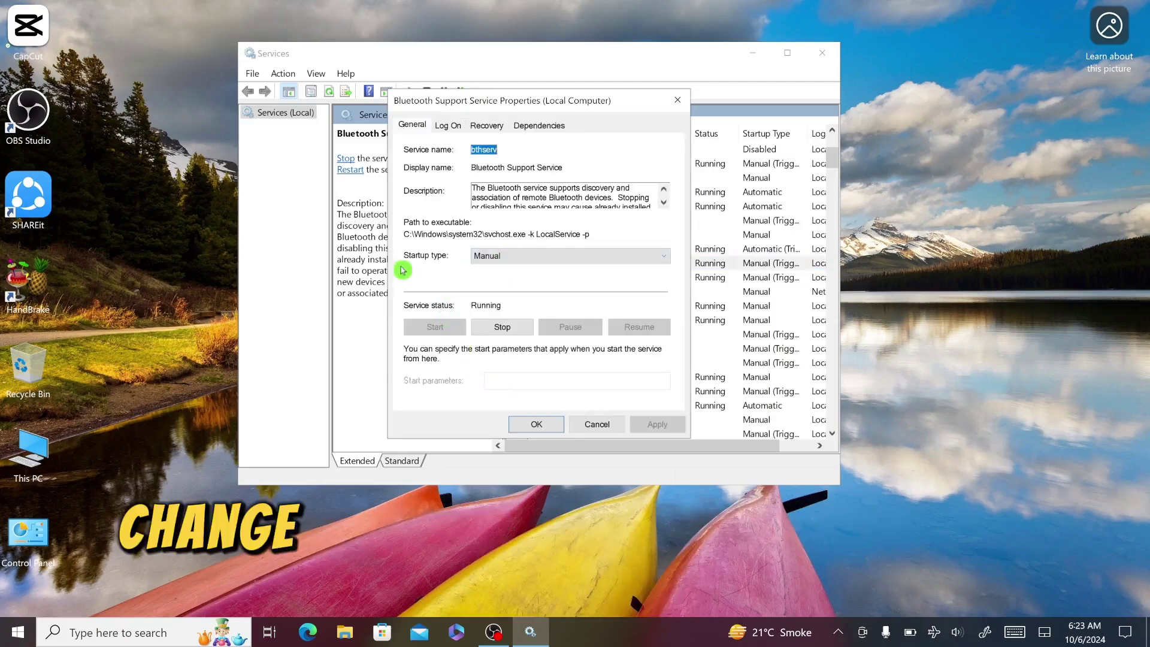
click(508, 258)
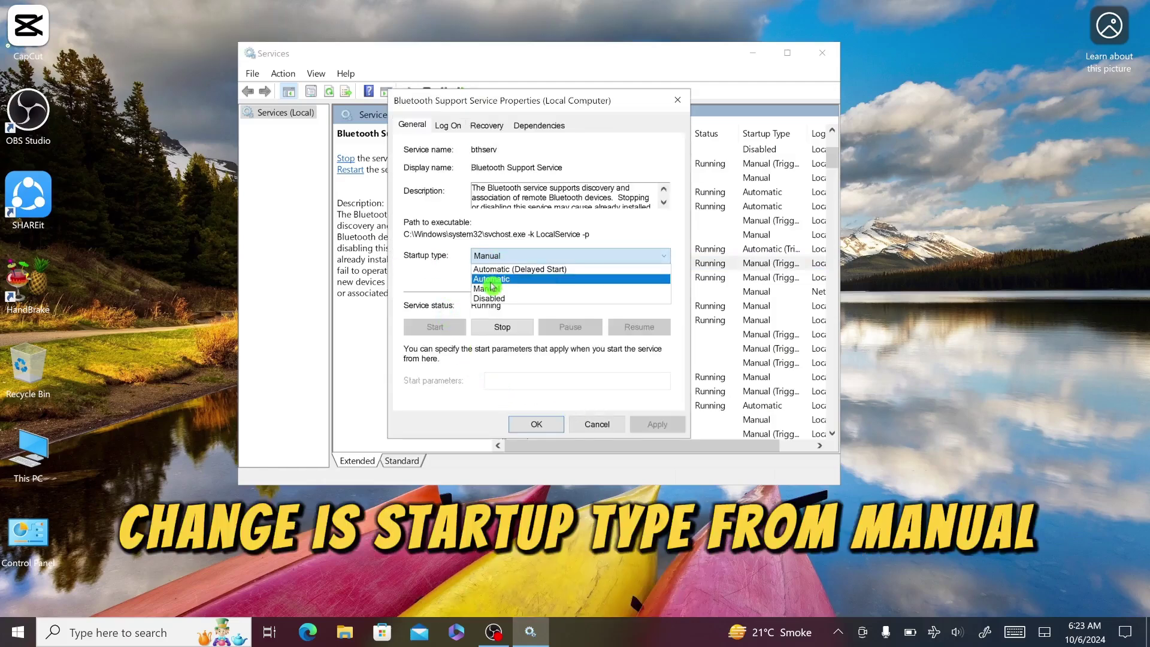
click(492, 280)
Step: Stop the Bluetooth Support Service with its dependent service, start it again, apply the changes, and close the Services console
click(503, 327)
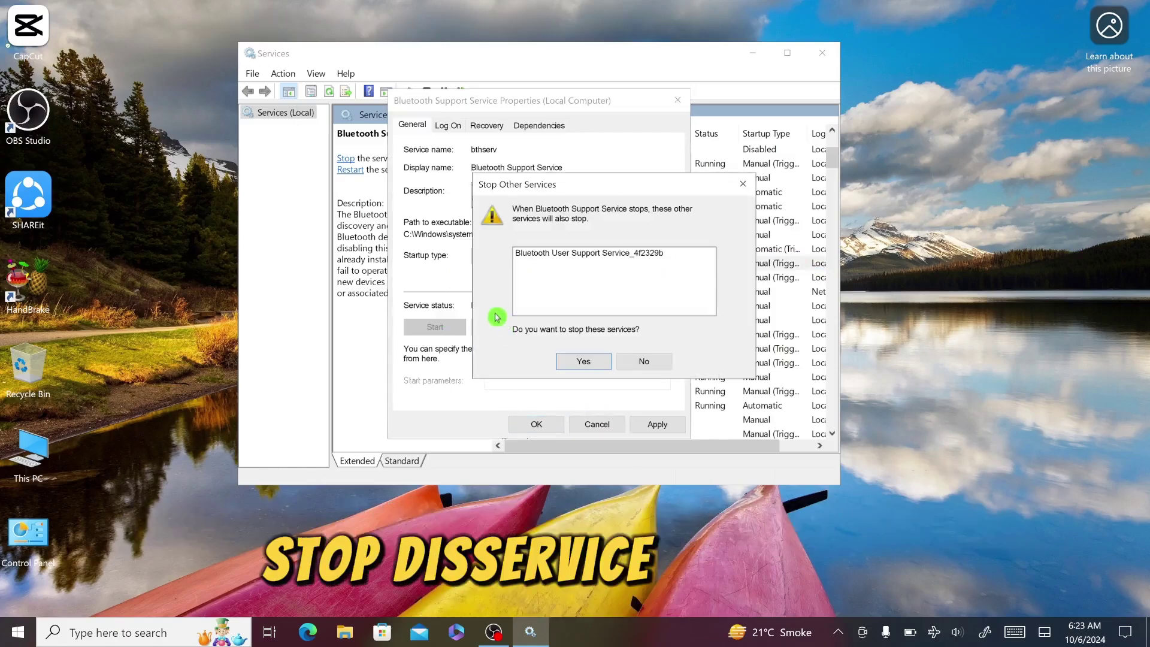
click(590, 365)
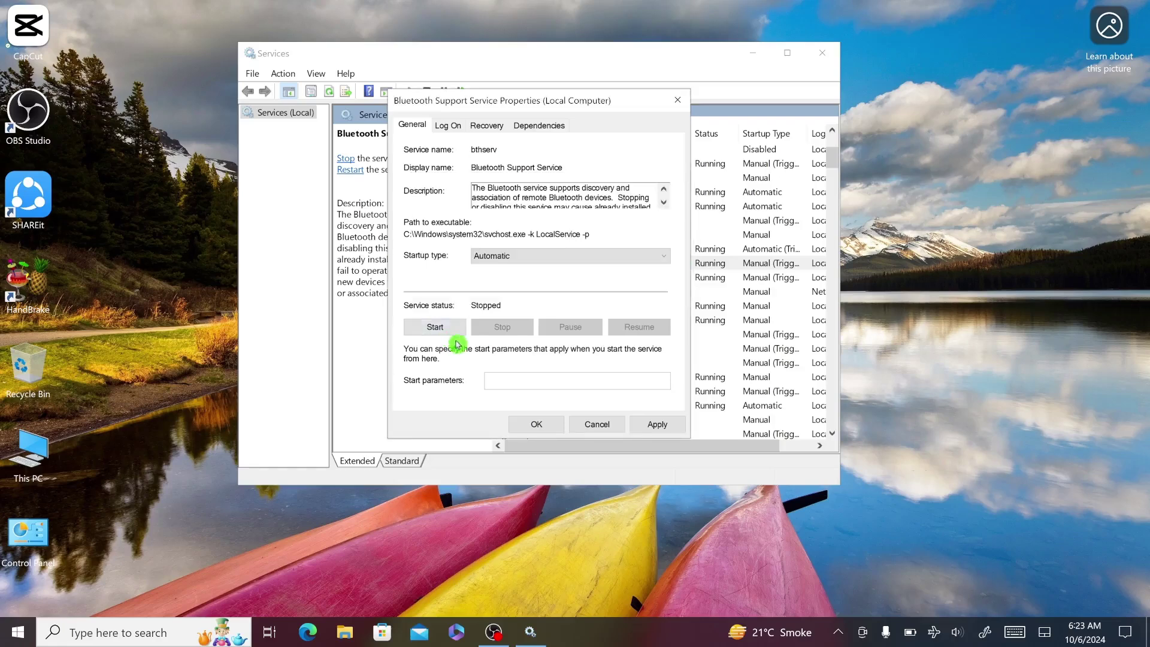
click(445, 334)
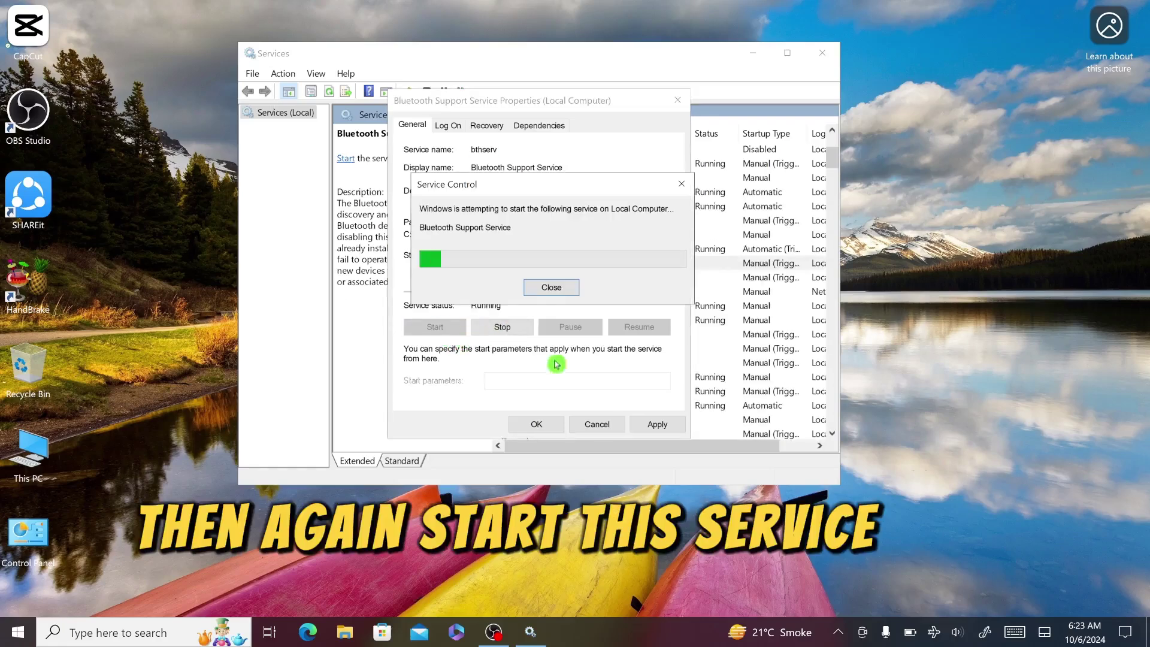
click(657, 424)
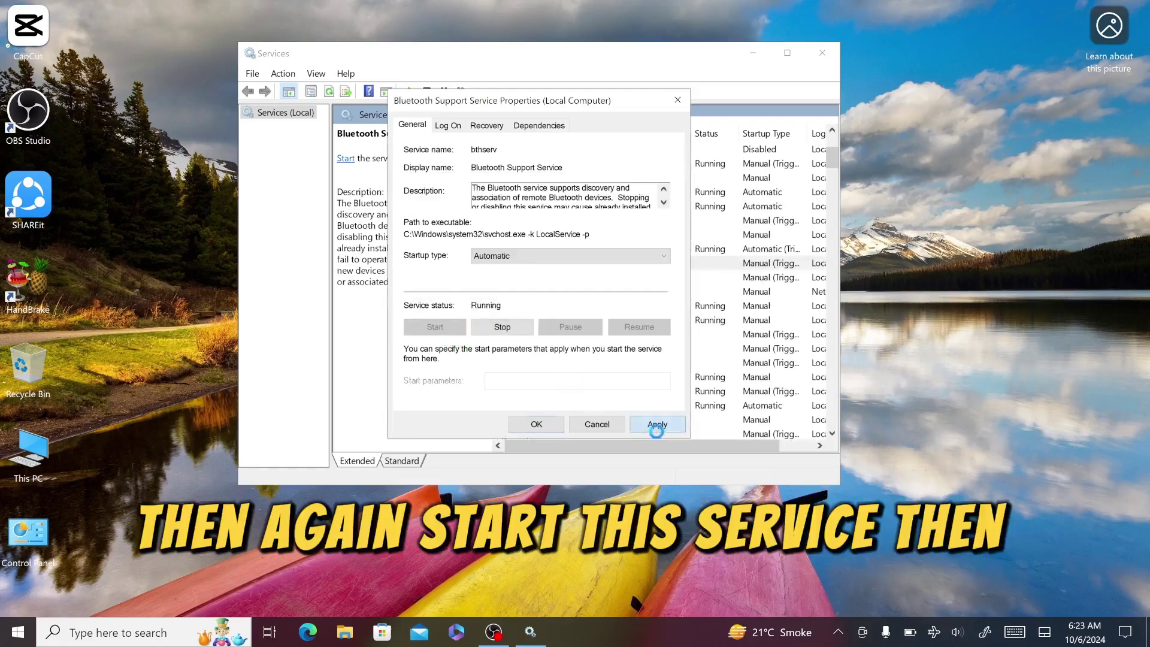
click(536, 424)
click(822, 53)
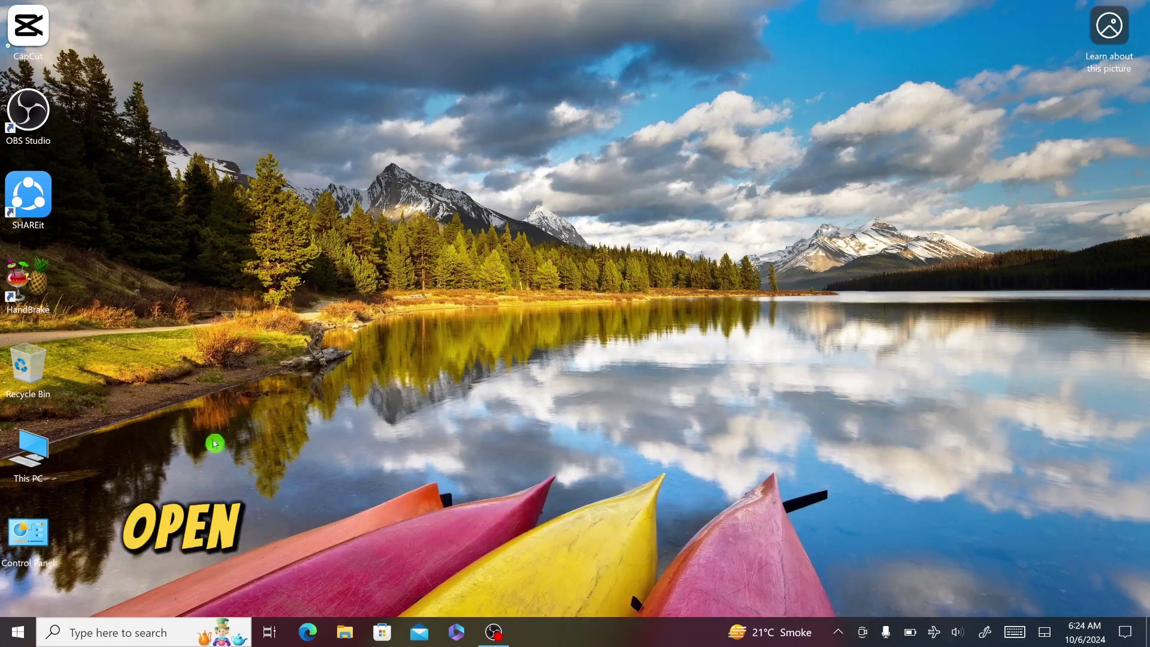
Step: Open Device Manager and expand the Bluetooth category in the device list
right_click(18, 632)
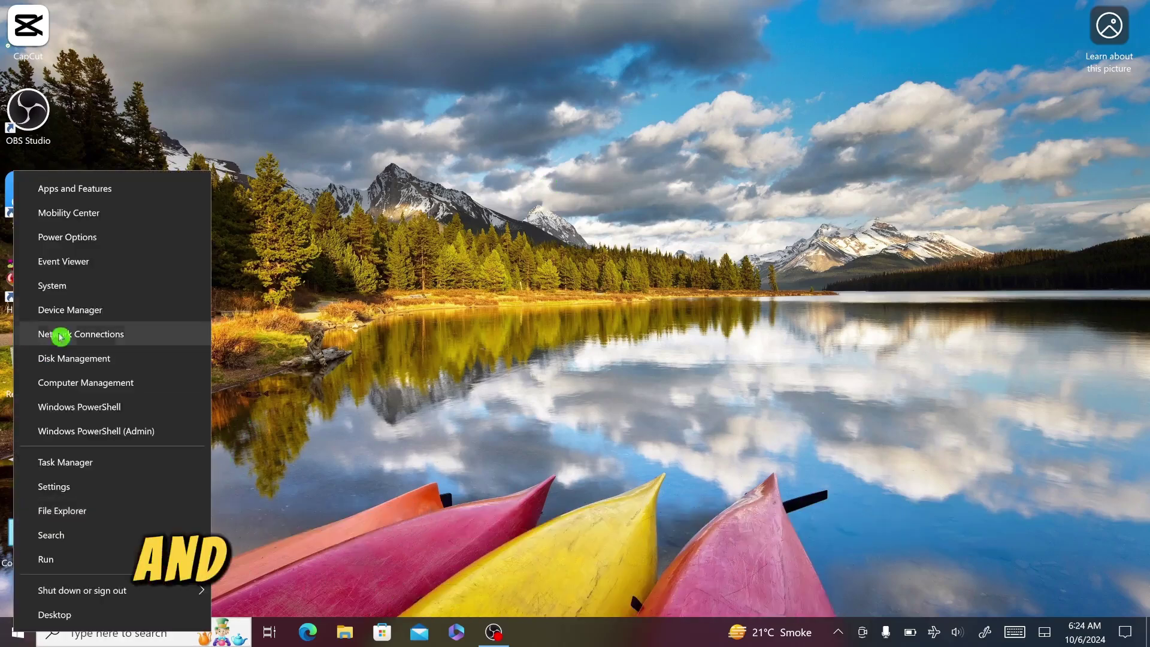
click(108, 313)
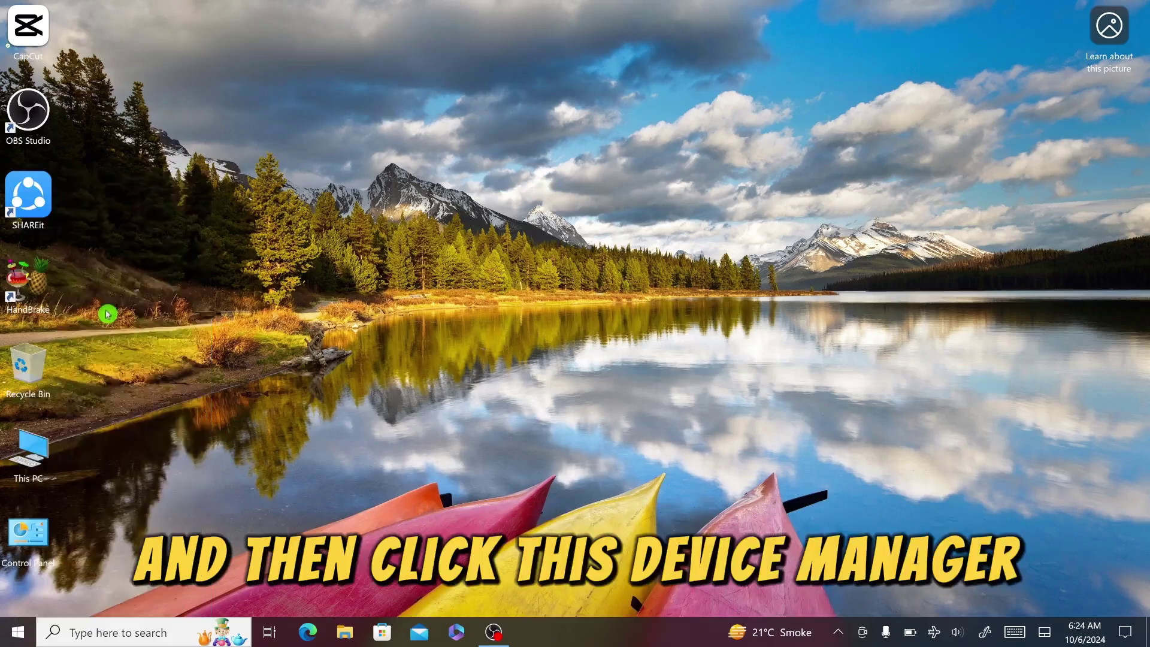
drag(384, 44, 530, 78)
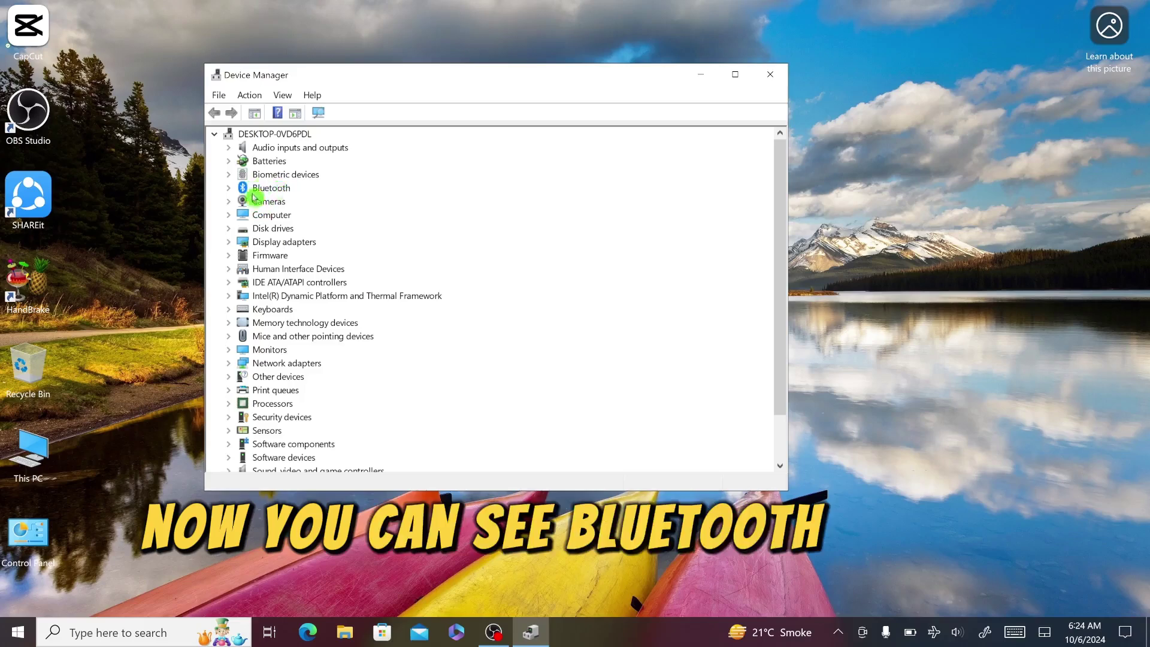
click(231, 189)
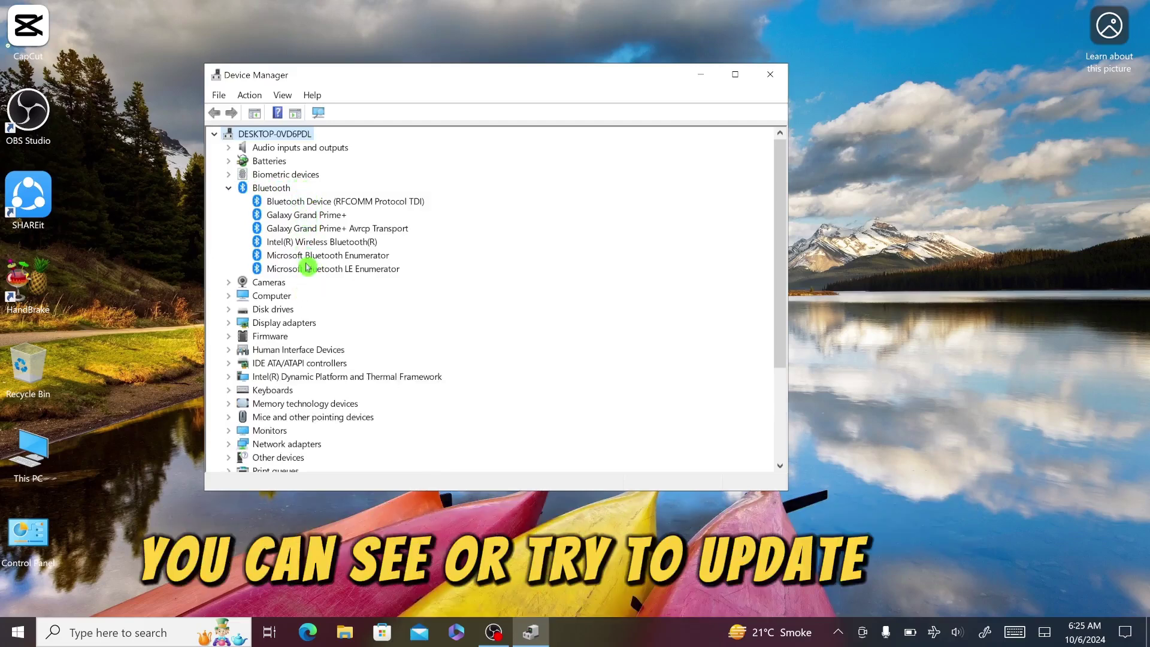
Step: Run an automatic driver update search for Bluetooth Device (RFCOMM Protocol TDI) and close the update wizard
right_click(296, 203)
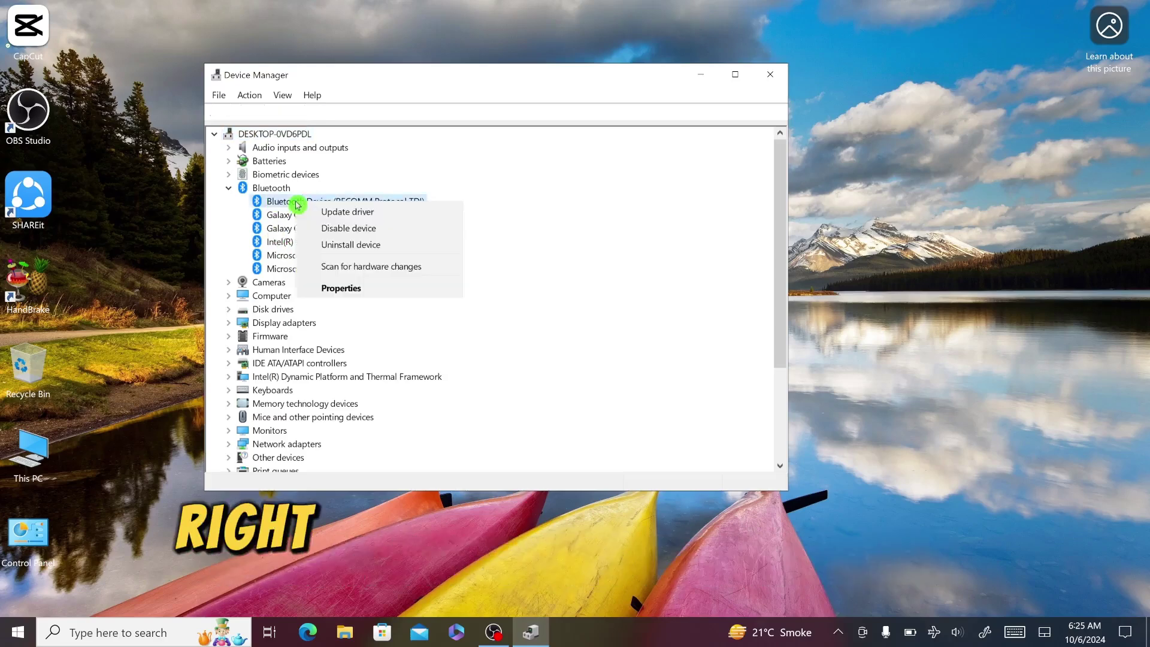
click(366, 213)
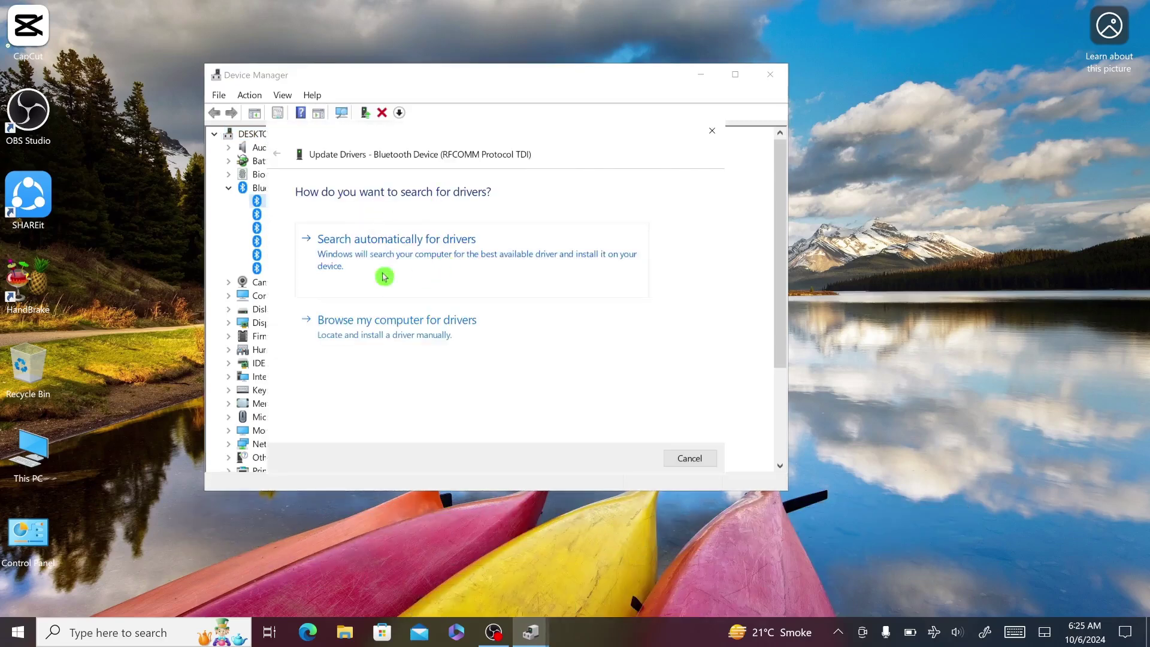
click(398, 266)
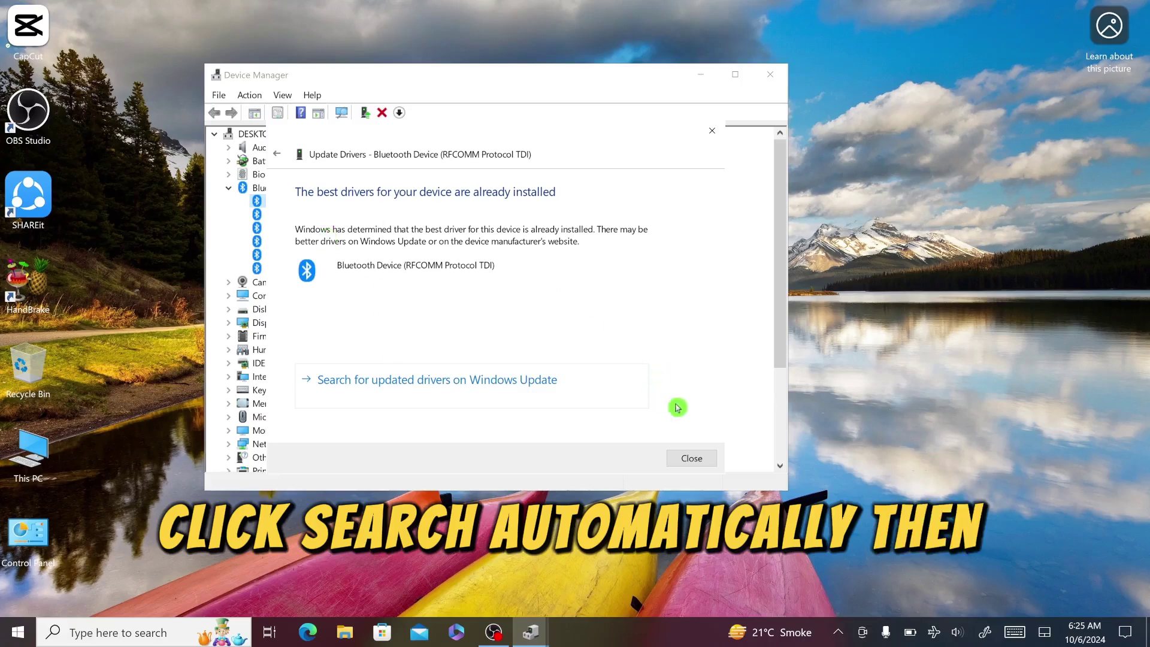
click(691, 459)
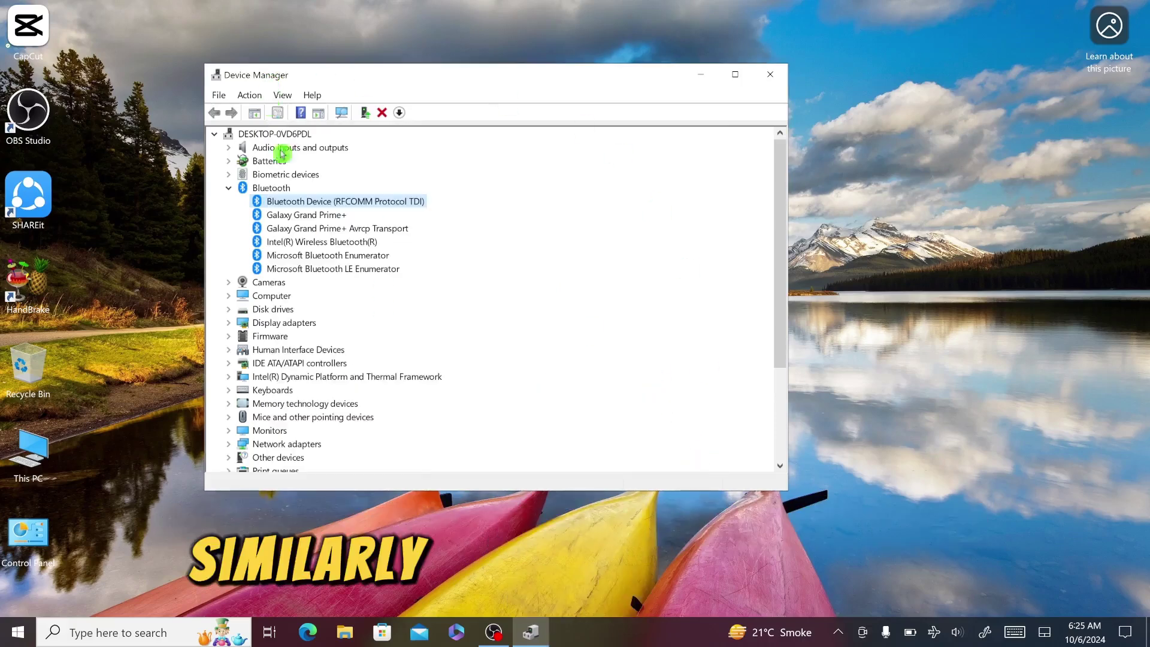
Step: Update the Galaxy Grand Prime+ driver with the automatic search, and close the wizard
click(319, 219)
right_click(321, 218)
click(368, 228)
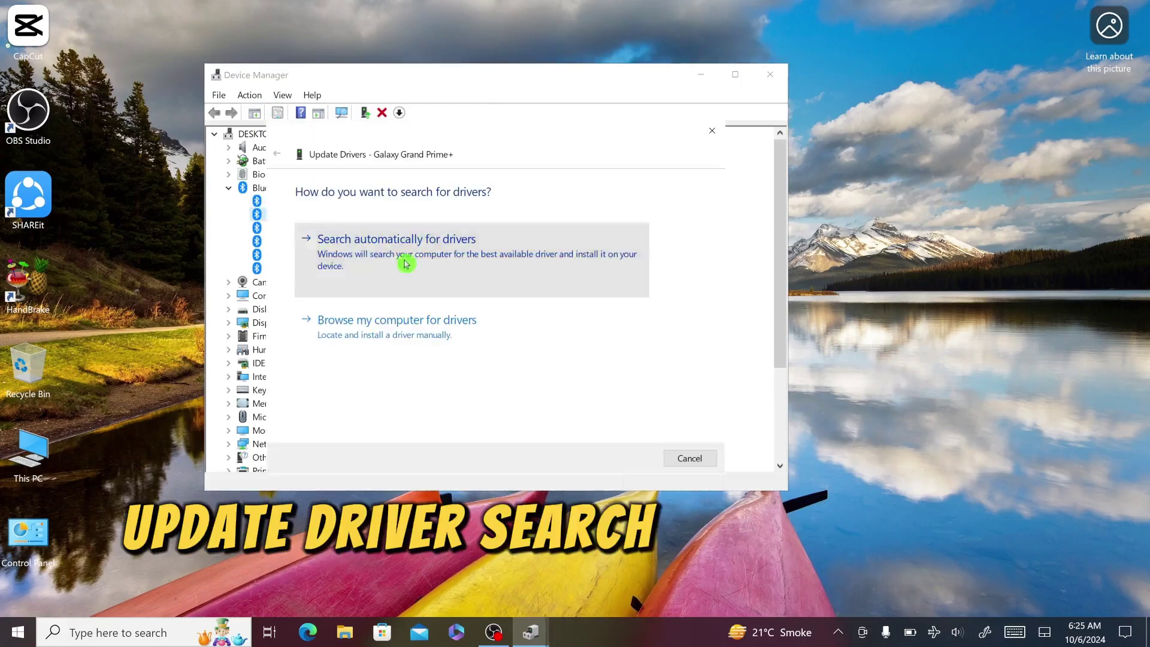
click(403, 259)
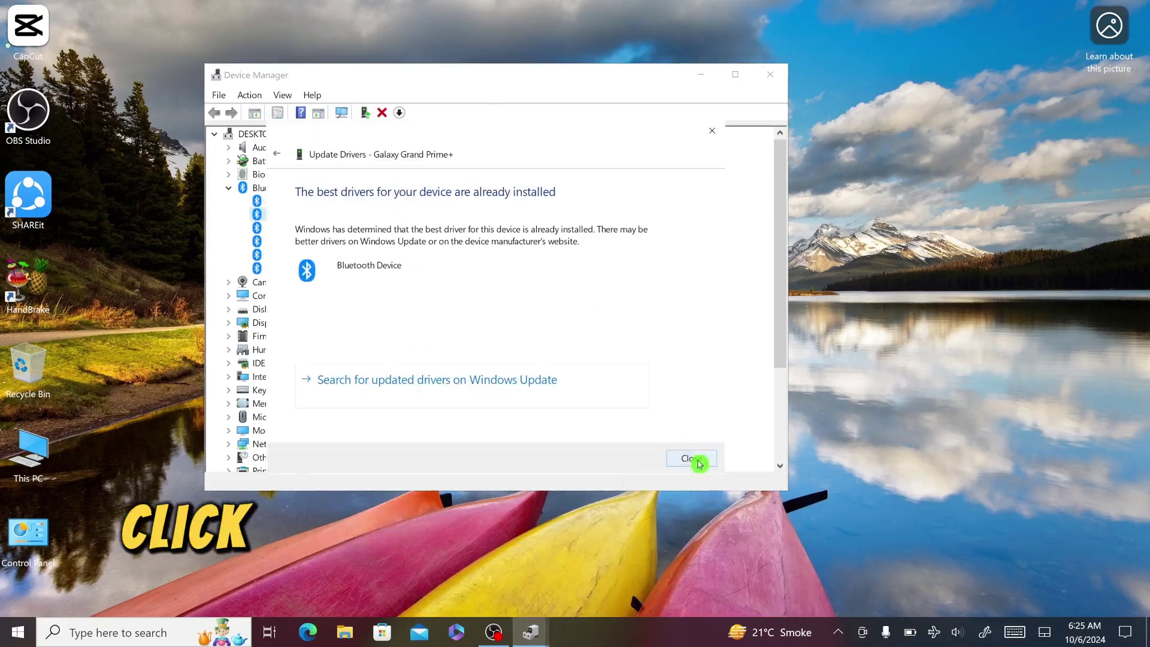
click(694, 458)
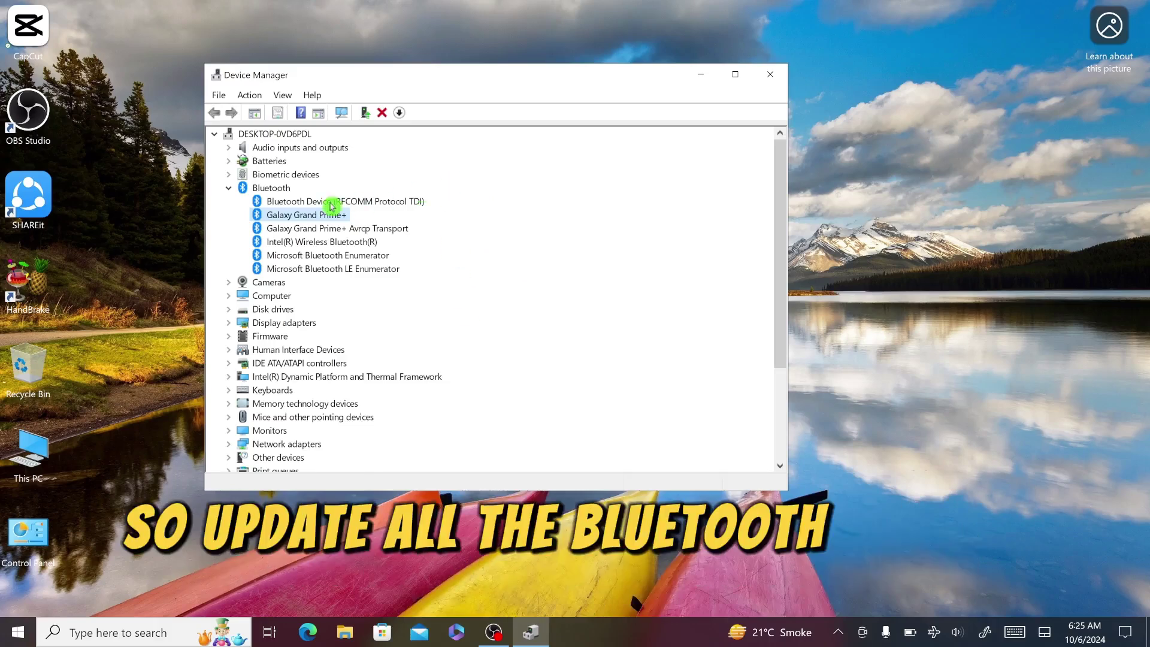
Step: Search automatically for an updated Galaxy Grand Prime+ Avrcp Transport driver, then close the wizard and Device Manager
right_click(328, 229)
click(377, 236)
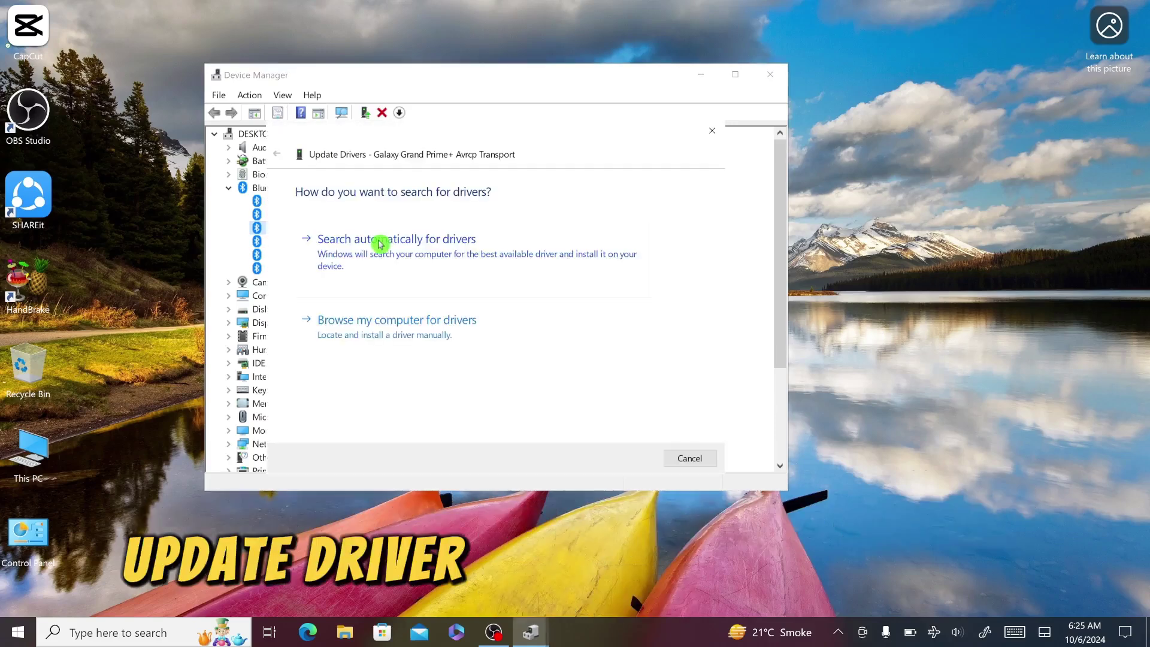
click(421, 262)
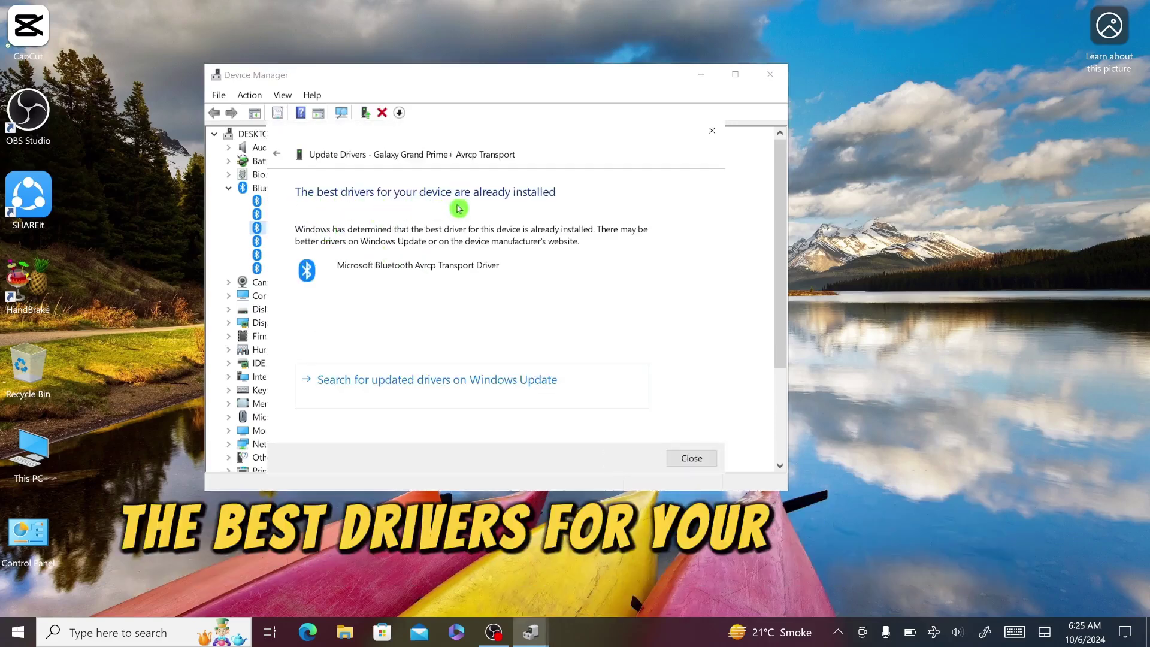
click(695, 465)
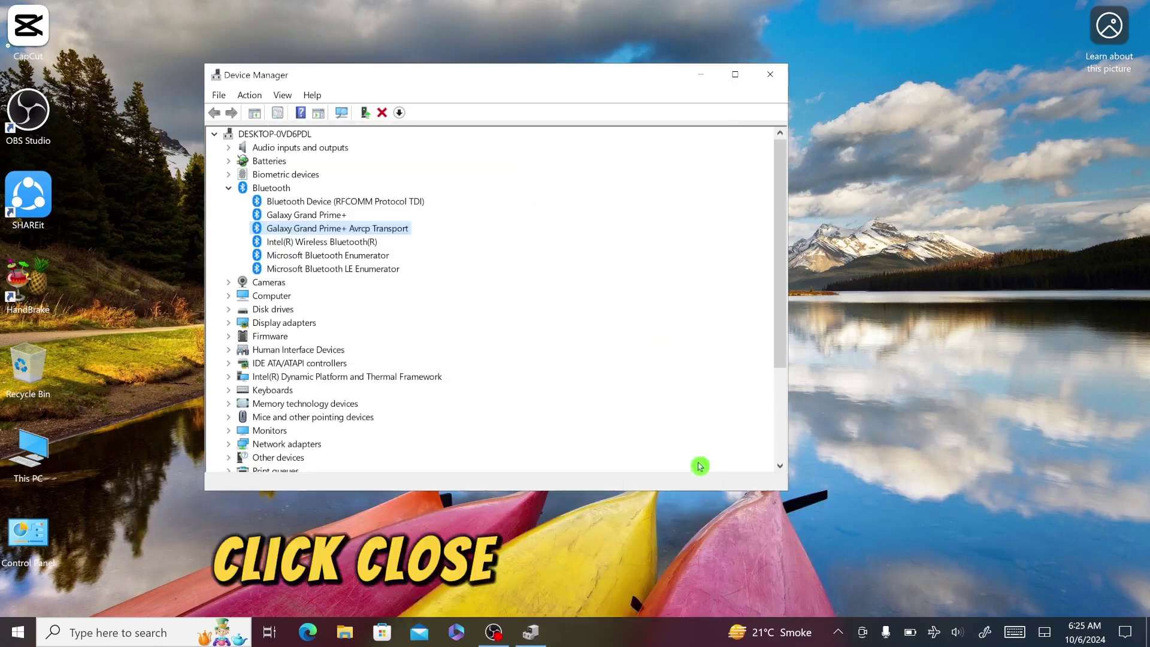
click(770, 76)
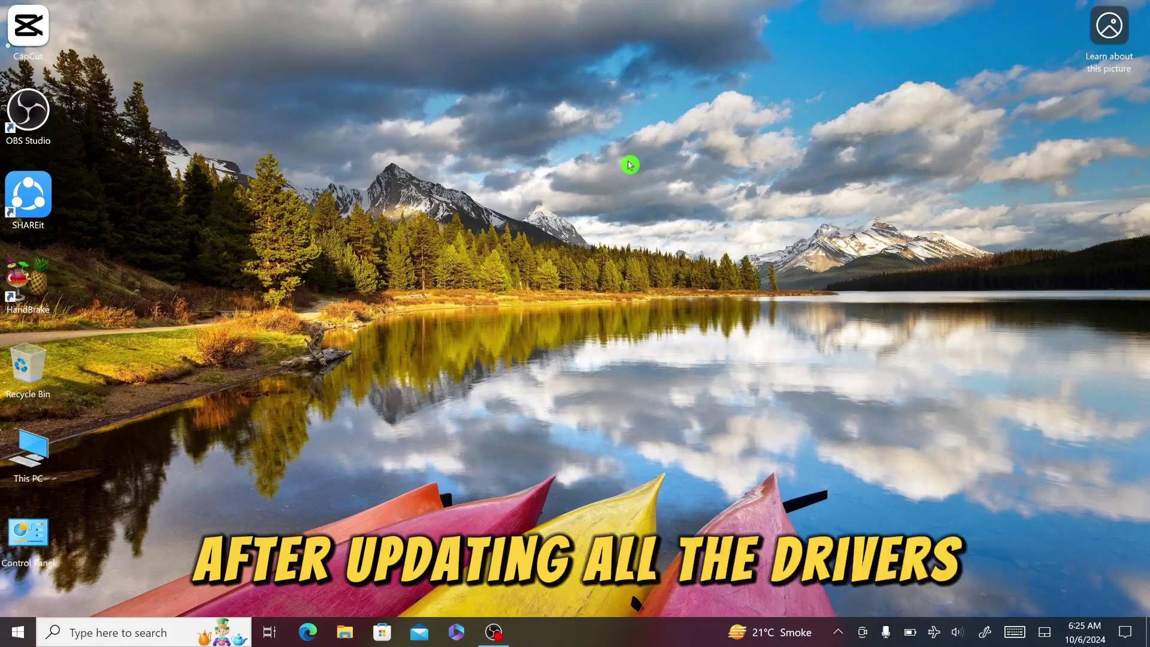